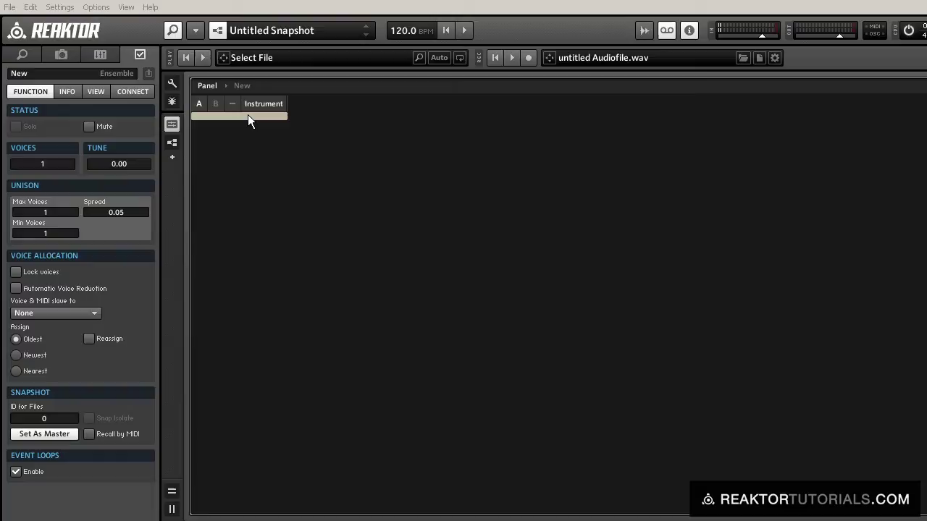
Insert a Macro into the Instrument, name it Karplus, and enter its structure
double_click(247, 115)
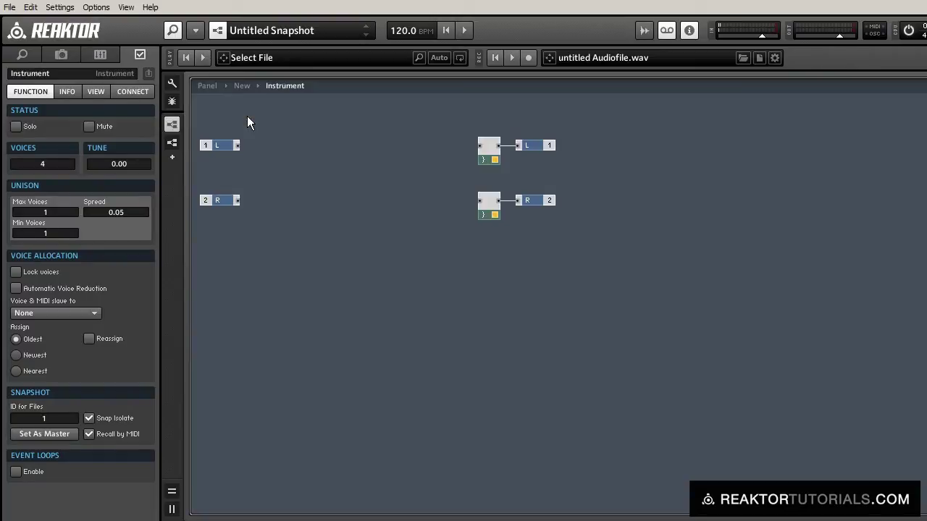
double_click(308, 187)
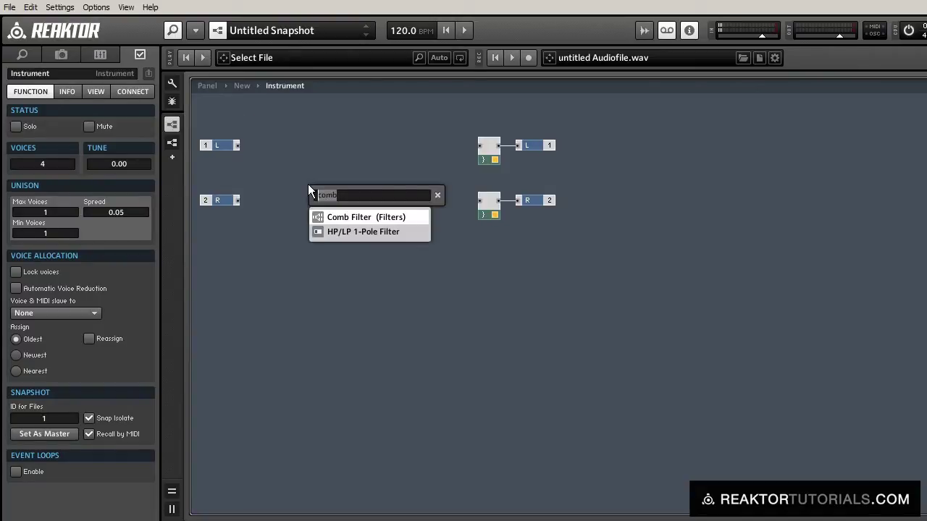
text(macro)
key(Return)
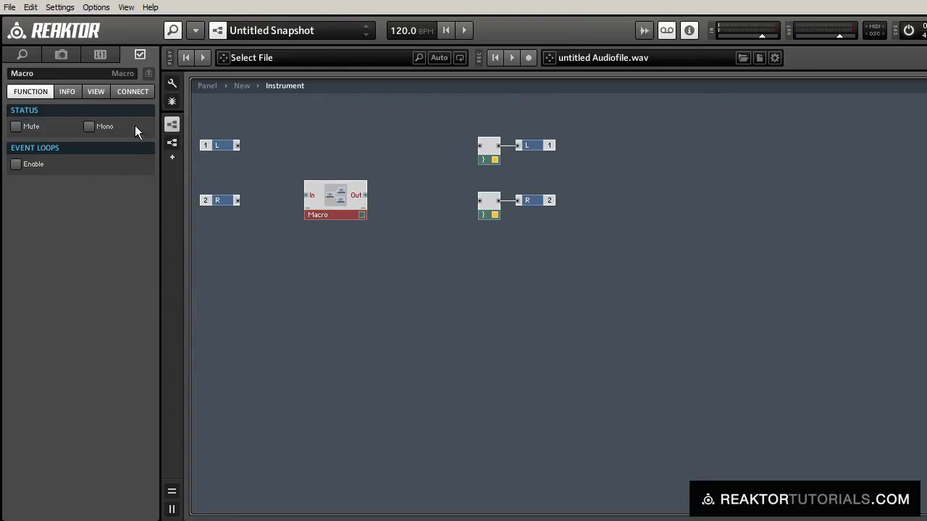
click(32, 75)
text(Kar)
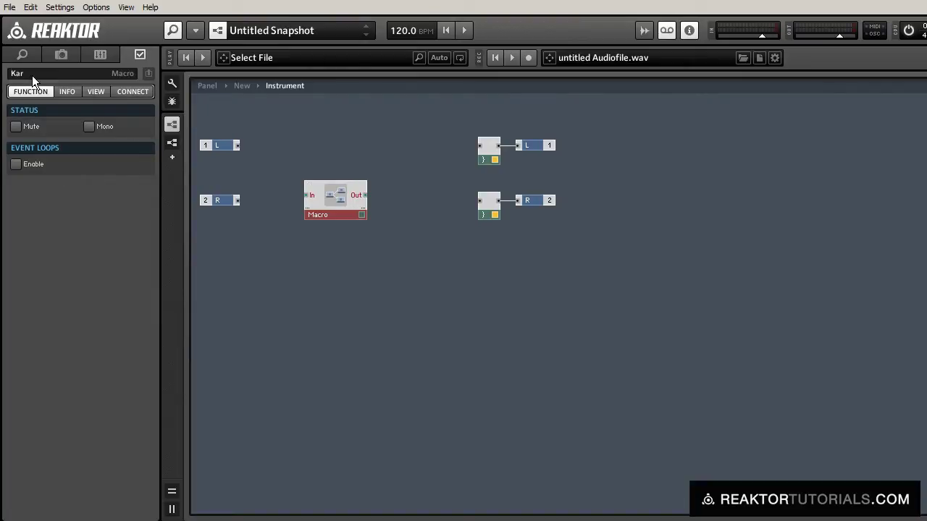
text(plus)
key(Return)
click(325, 263)
drag(346, 201, 363, 176)
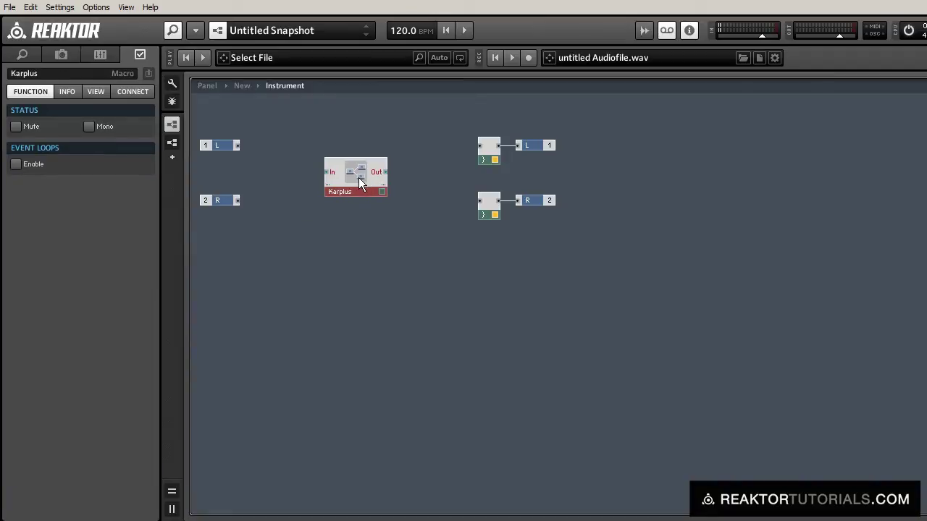
double_click(359, 177)
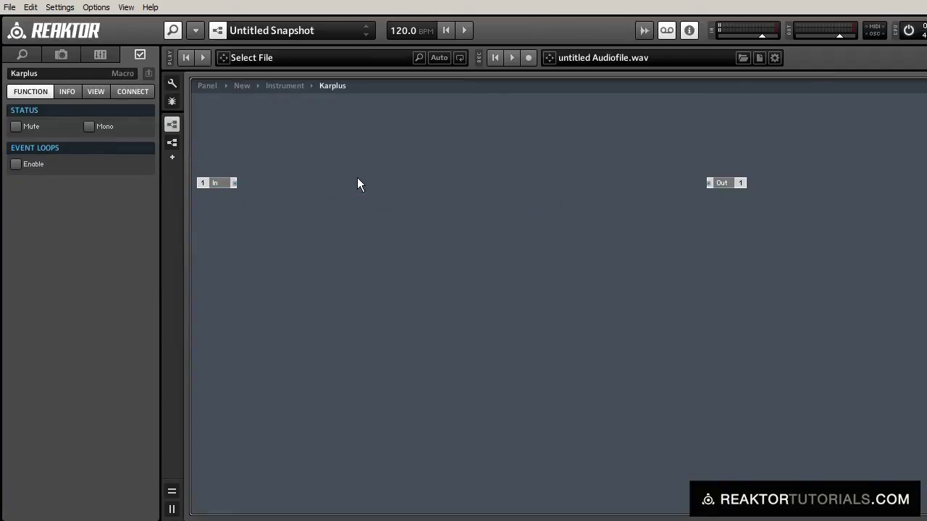
Add a Noise Oscillator with a constant 1 wired into its A input
double_click(444, 205)
text(noise)
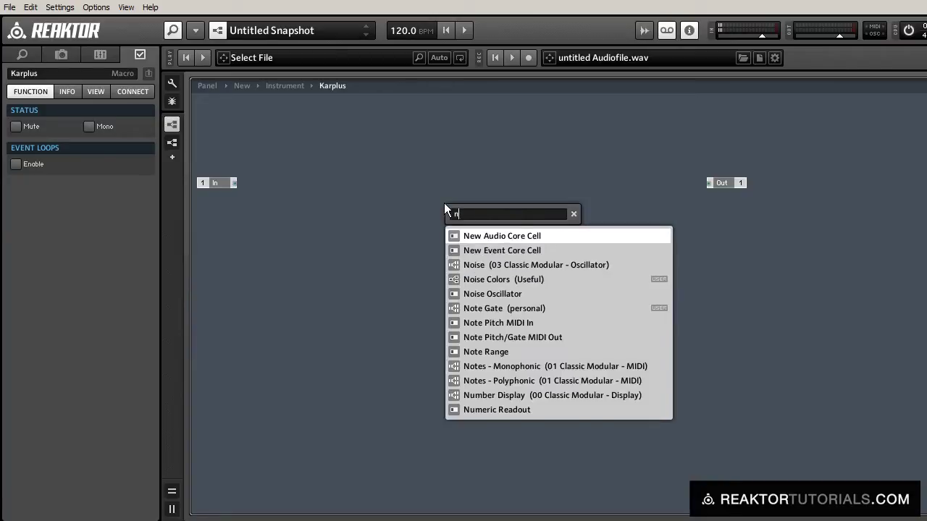
key(Down)
key(Down)
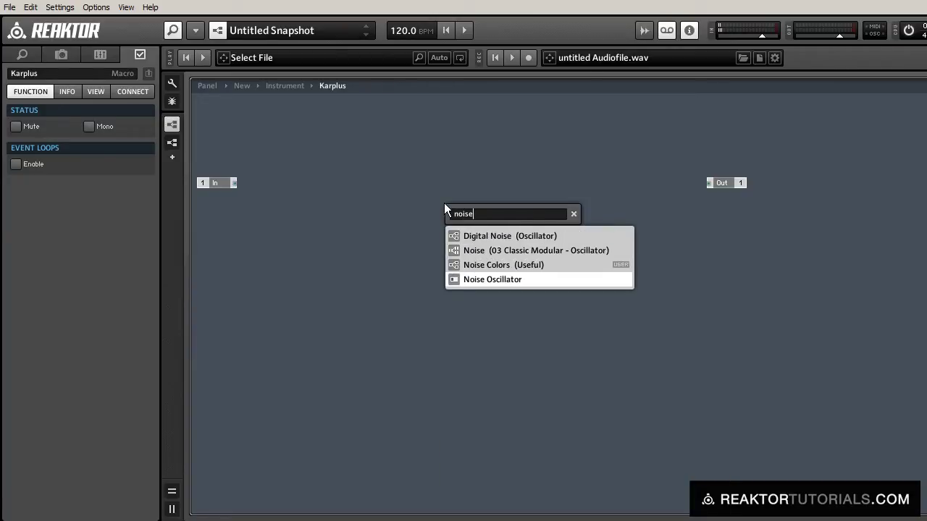
key(Return)
right_click(451, 212)
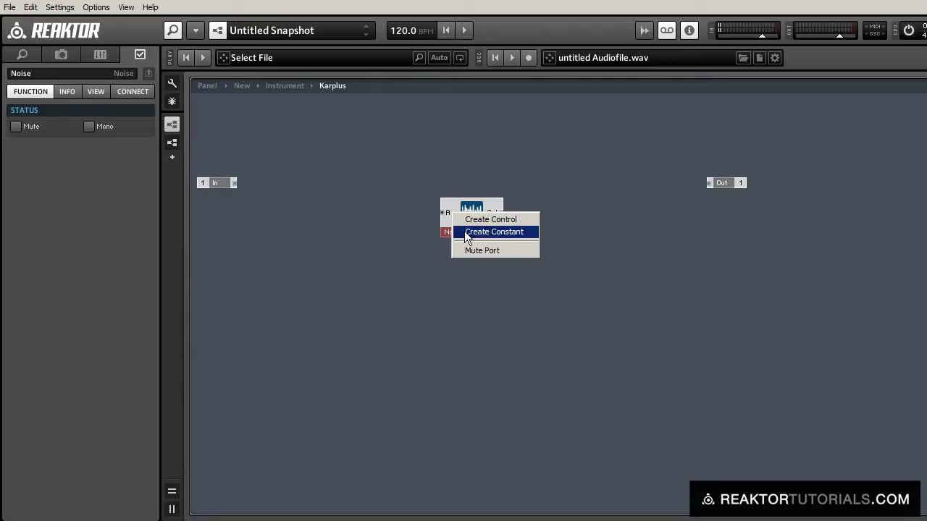
click(480, 233)
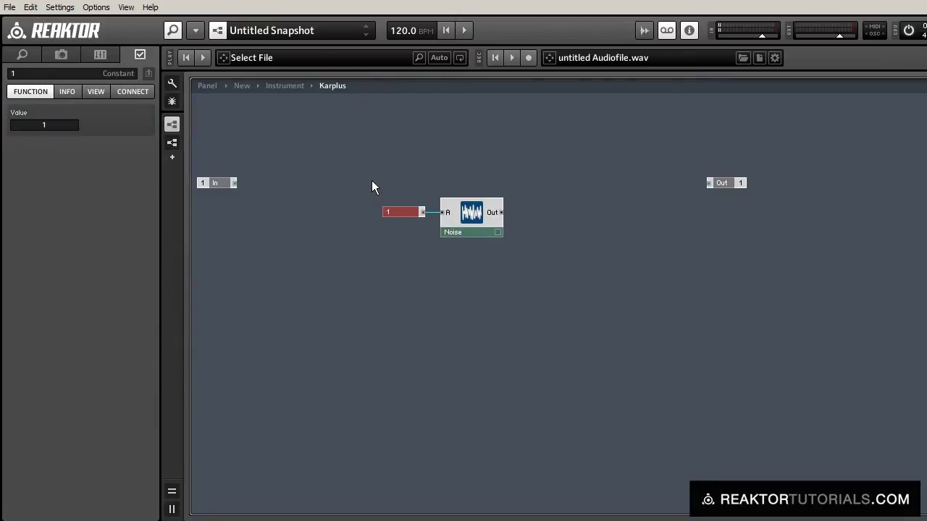
drag(371, 181, 472, 322)
click(512, 355)
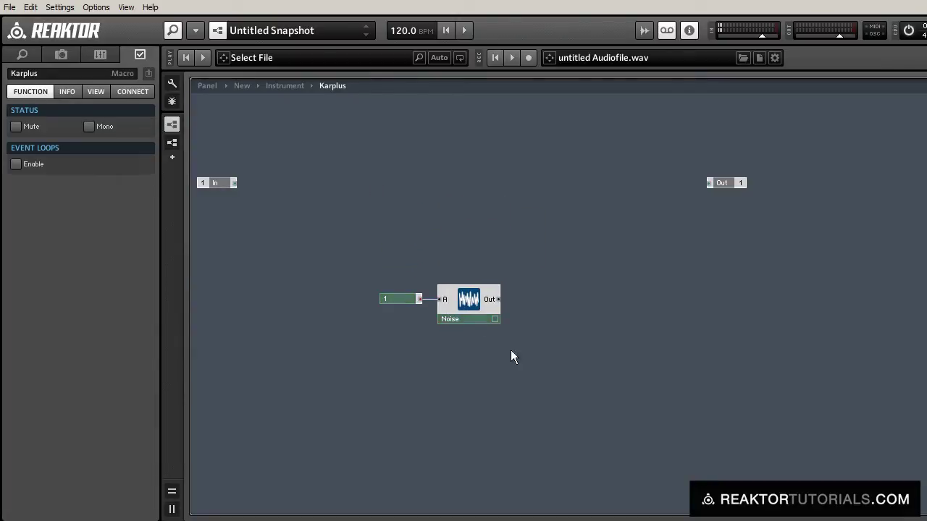
Add Note Pitch and Gate MIDI In modules, stacked near the In port
double_click(348, 450)
text(noi)
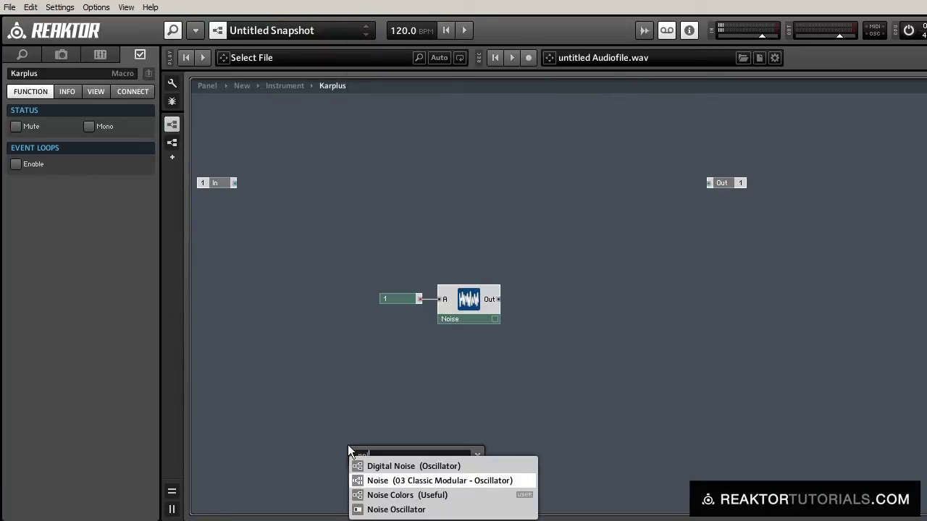
key(BackSpace)
text(te pi)
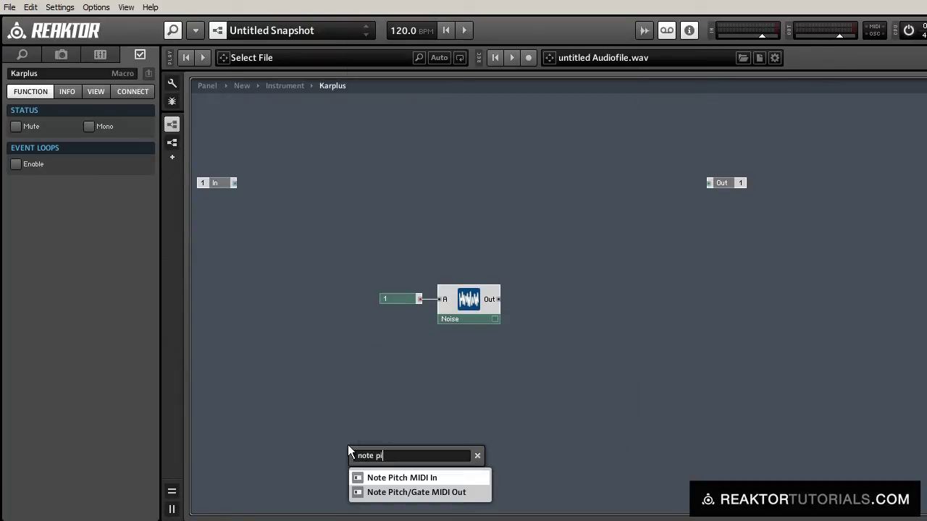
key(Return)
double_click(348, 446)
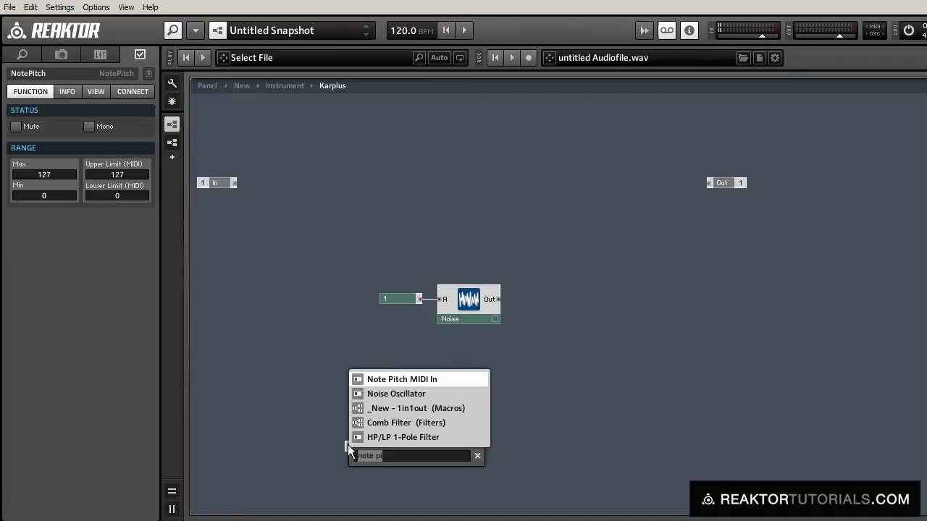
text(midi gate)
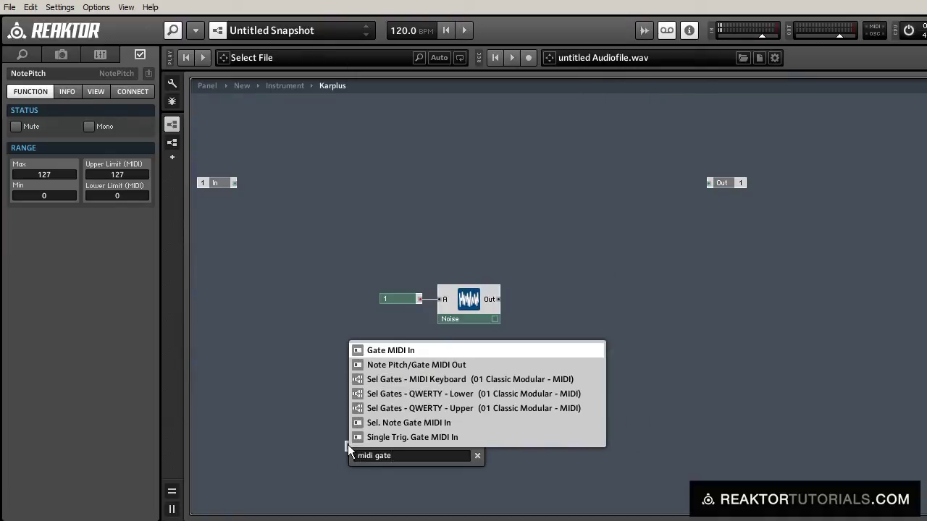
key(Return)
drag(356, 448, 353, 457)
drag(314, 422, 336, 219)
click(322, 250)
Route NotePitch through an Expon. (F) module into a Reciprocal 1/x
double_click(322, 251)
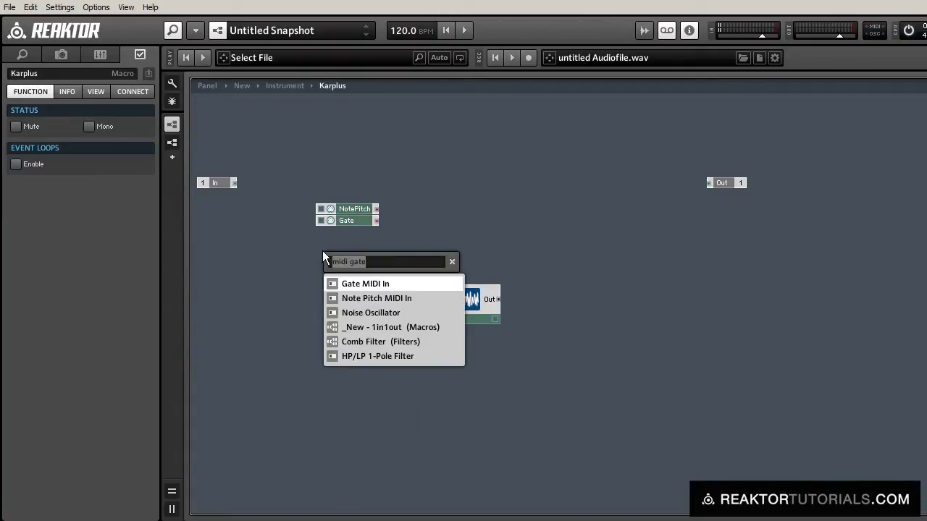
text(exp)
key(Down)
key(Down)
key(Down)
key(Down)
key(Return)
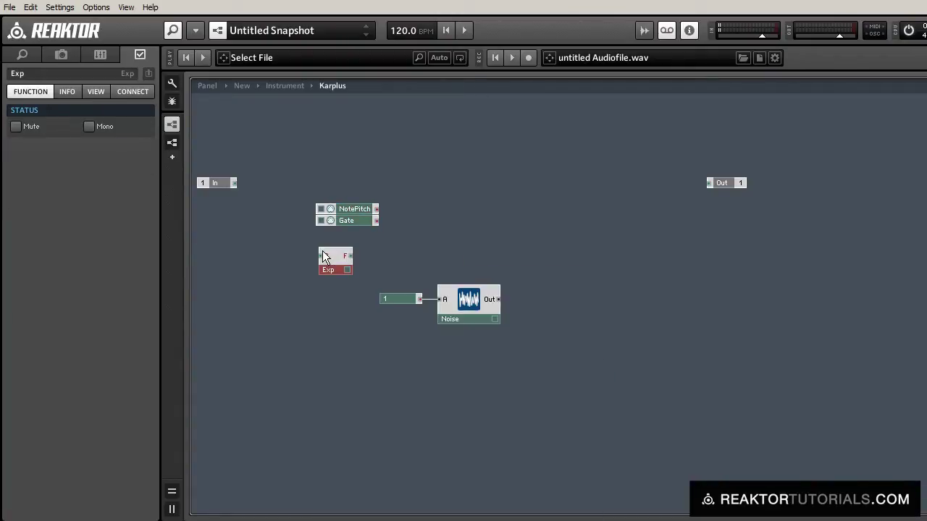
drag(324, 272, 409, 219)
click(347, 210)
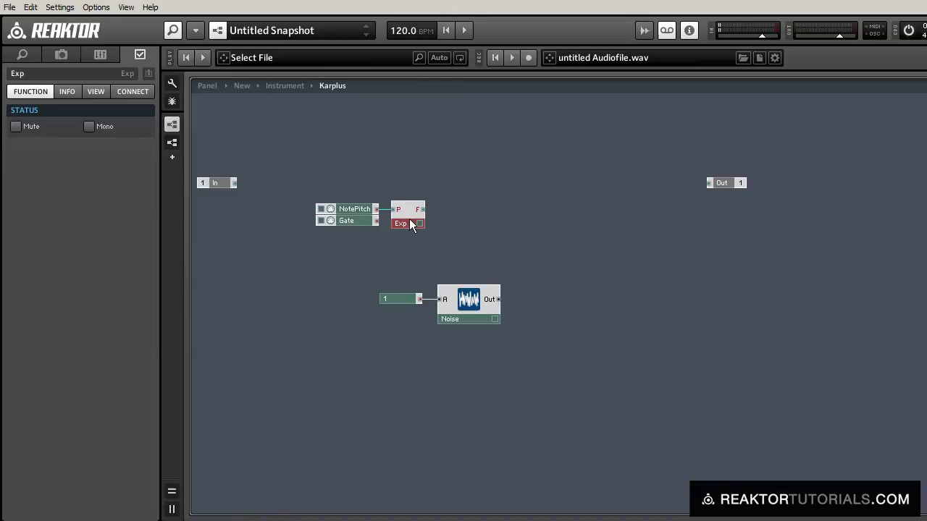
double_click(371, 265)
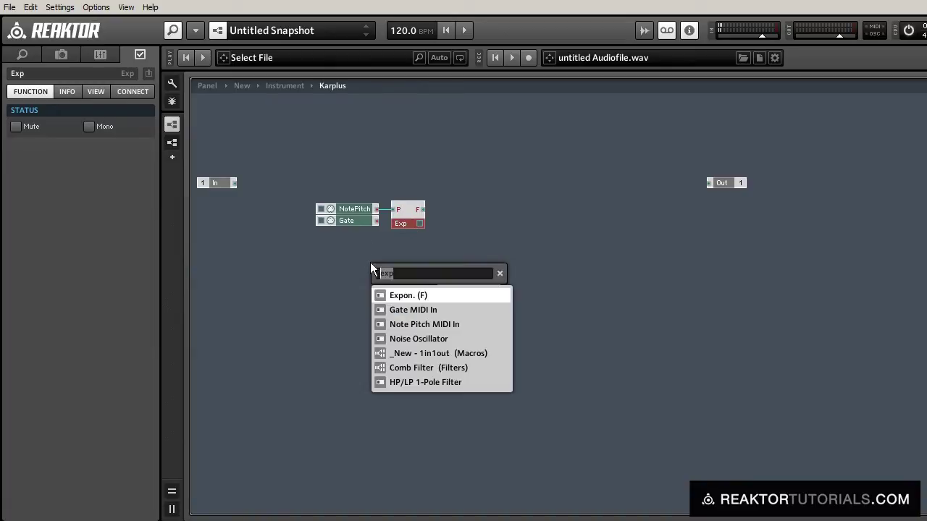
text(1/x)
key(Return)
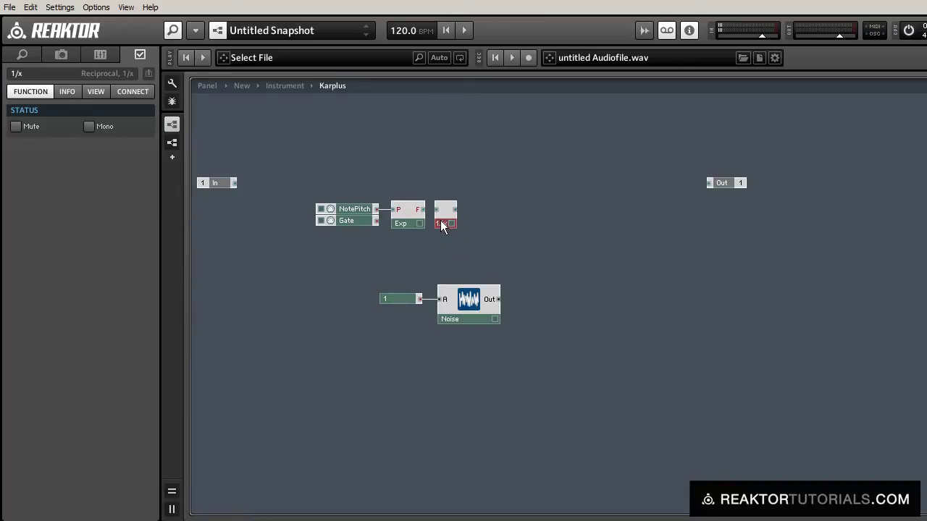
drag(423, 209, 434, 209)
Add a Multiply module with a constant input set to 1000
drag(356, 220, 465, 224)
double_click(425, 152)
text(*)
key(Return)
right_click(466, 225)
click(480, 244)
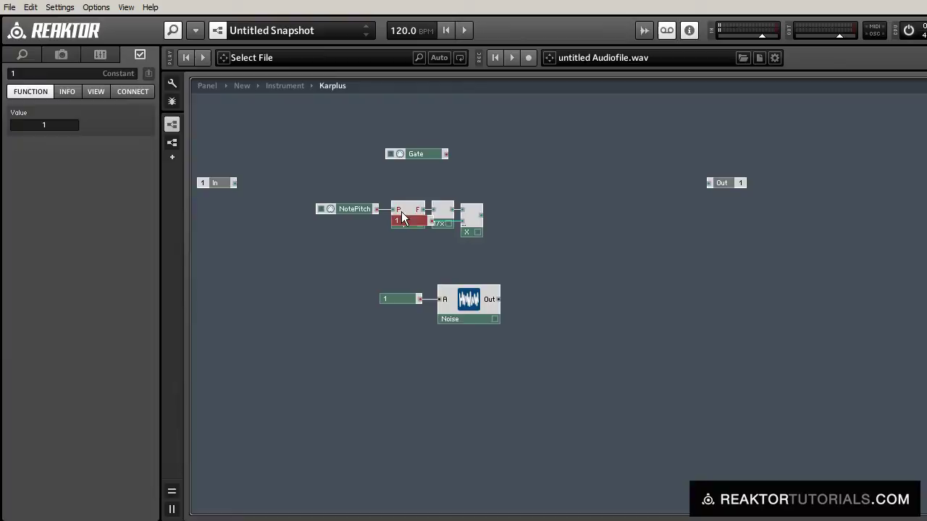
drag(377, 223, 344, 220)
double_click(53, 129)
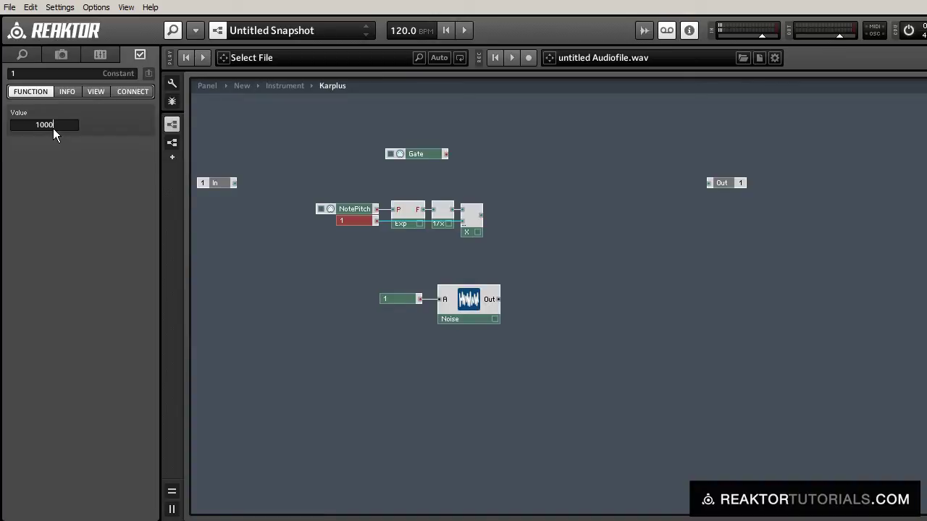
key(Return)
shift+click(355, 209)
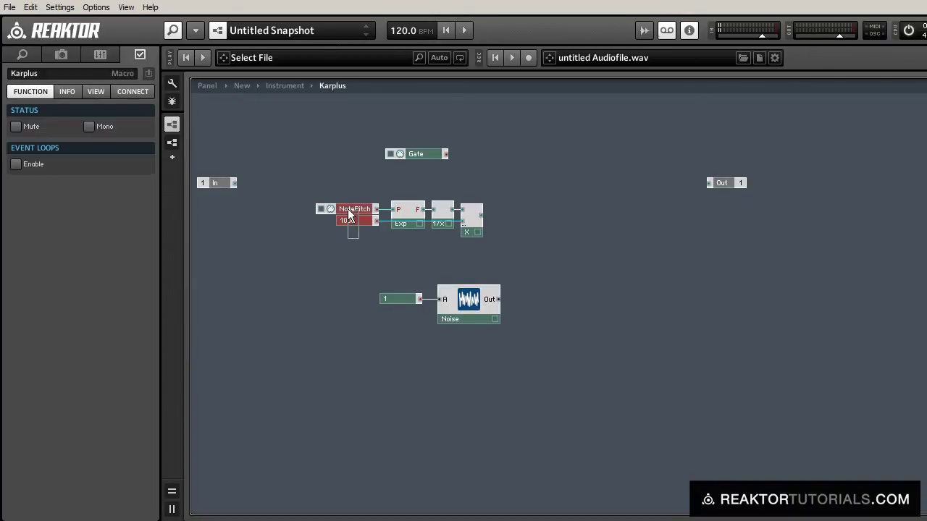
drag(346, 210, 351, 212)
click(343, 240)
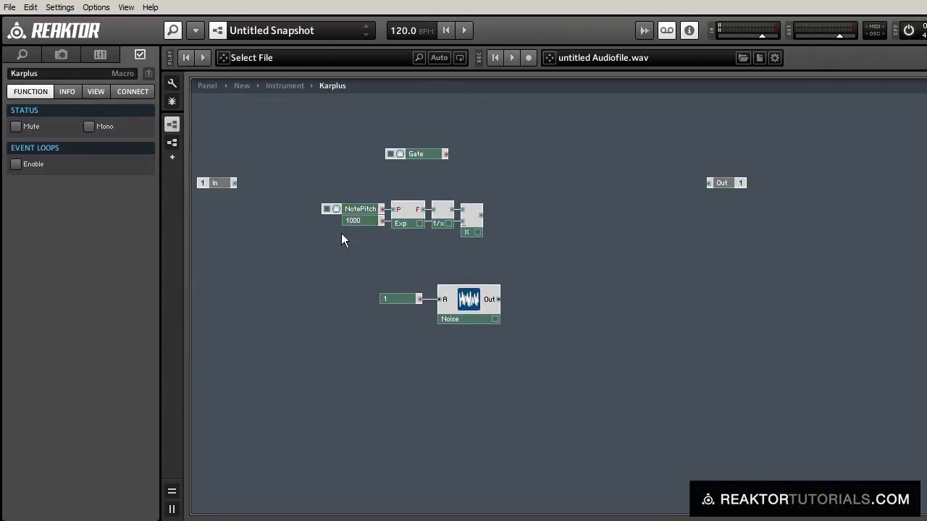
Add an H Envelope fed by the multiply chain, with Gate and Noise beside it
double_click(550, 300)
text(h)
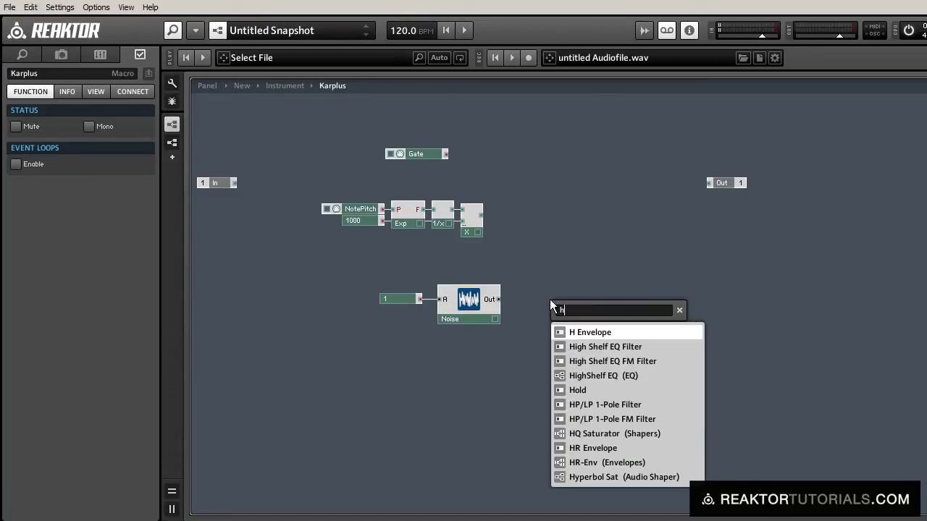
key(Return)
drag(579, 332, 535, 213)
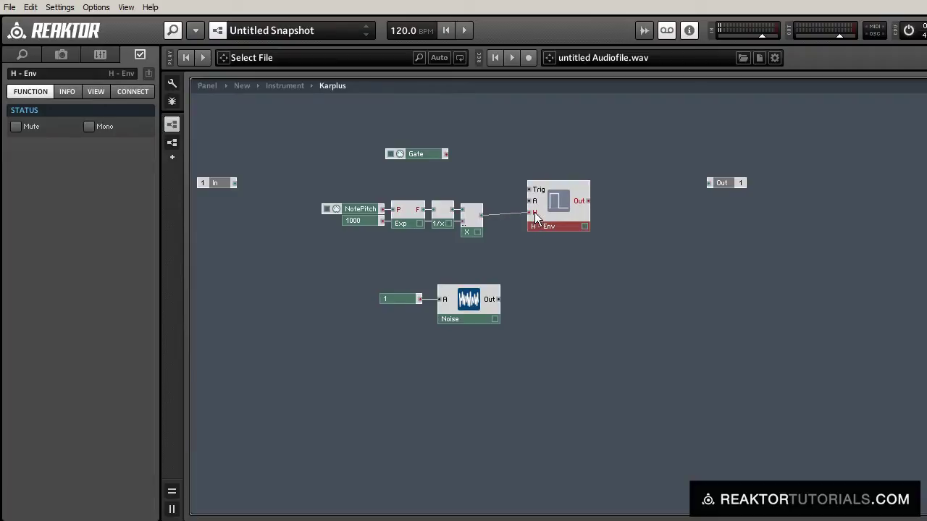
drag(475, 258, 324, 210)
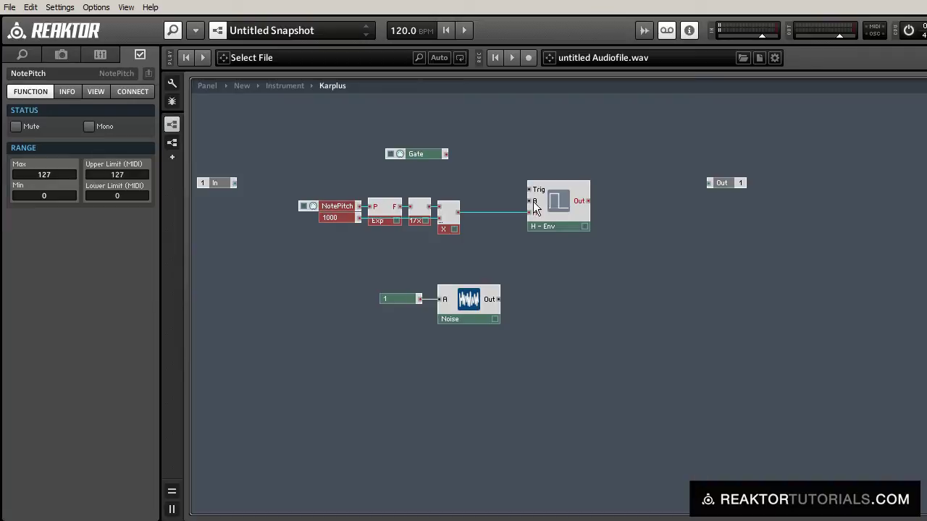
drag(427, 156, 532, 208)
drag(352, 289, 567, 265)
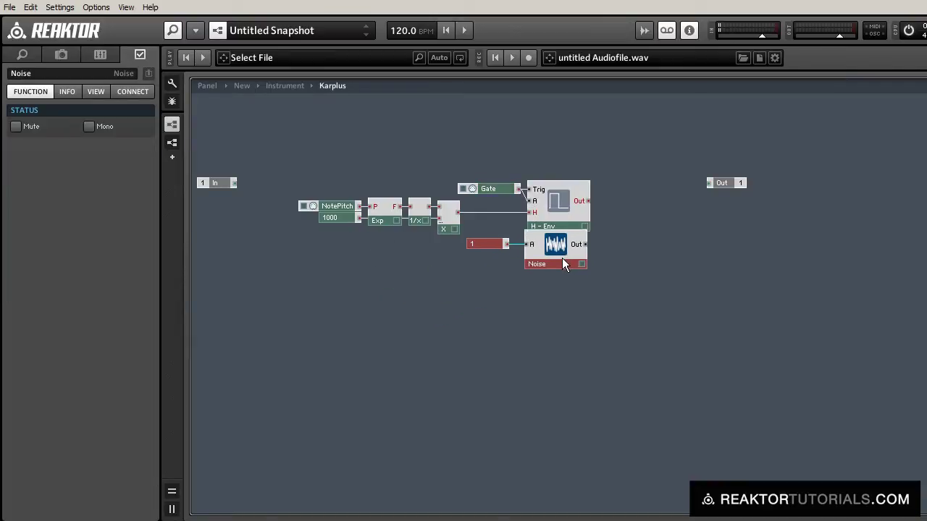
click(577, 306)
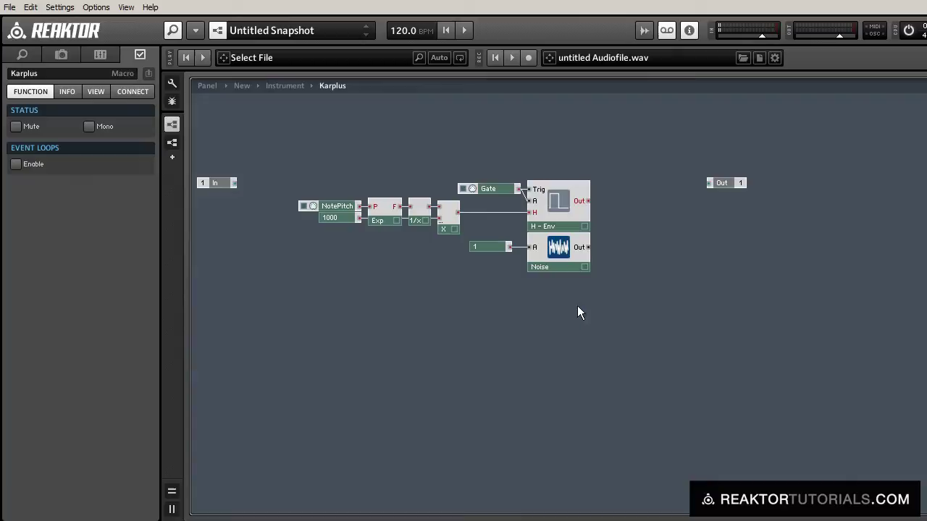
Multiply the Noise output by the H-Env output, then shift the group down-left
double_click(577, 305)
text(mult)
key(Return)
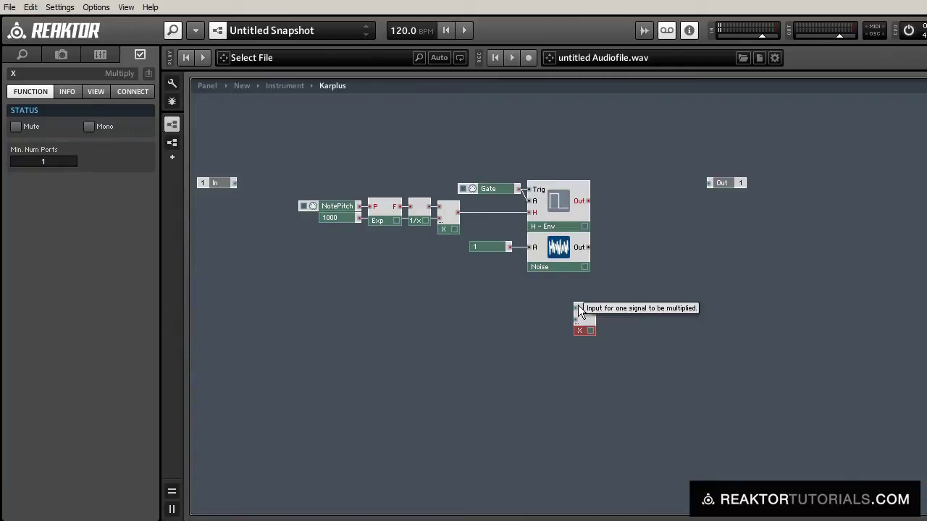
drag(585, 326, 610, 239)
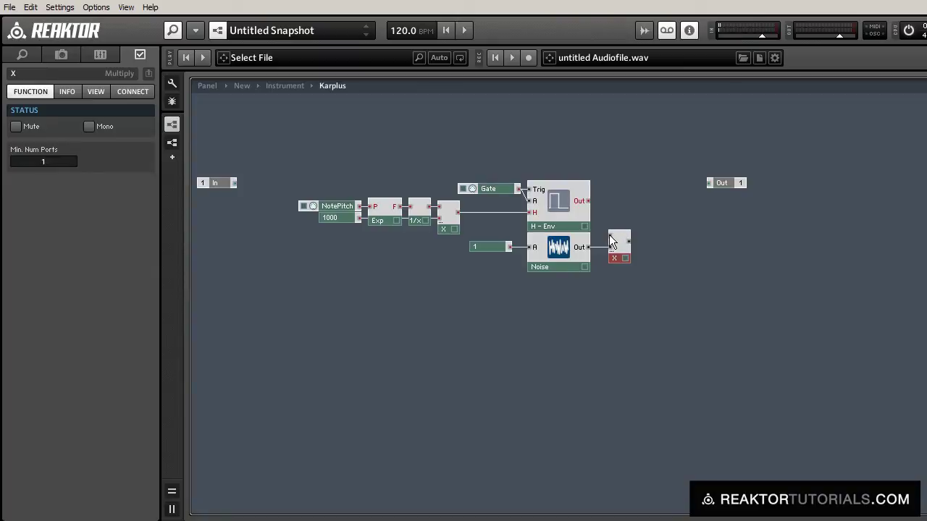
drag(586, 208, 589, 202)
drag(315, 145, 633, 262)
drag(571, 263, 522, 315)
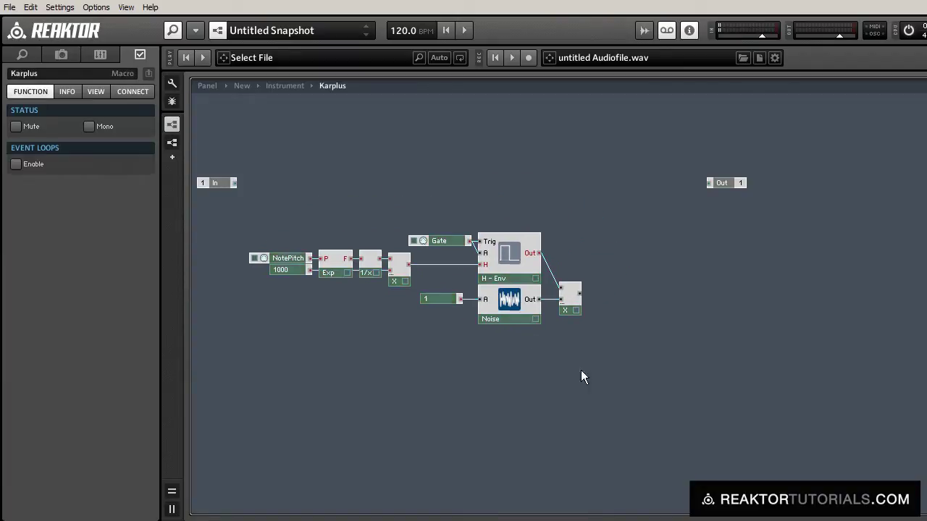
Add an Amp/Mixer fed by the noise multiply output
double_click(776, 343)
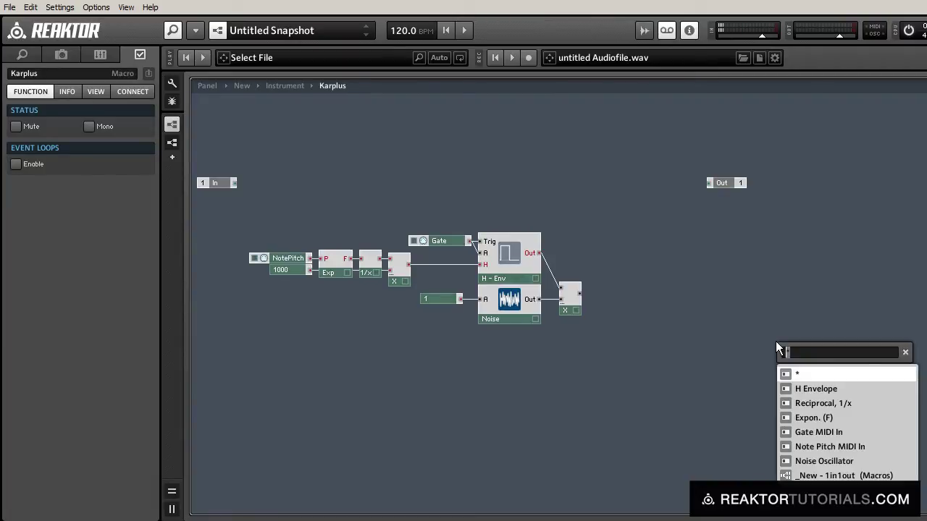
text(amp mi)
key(BackSpace)
key(BackSpace)
key(BackSpace)
text(/)
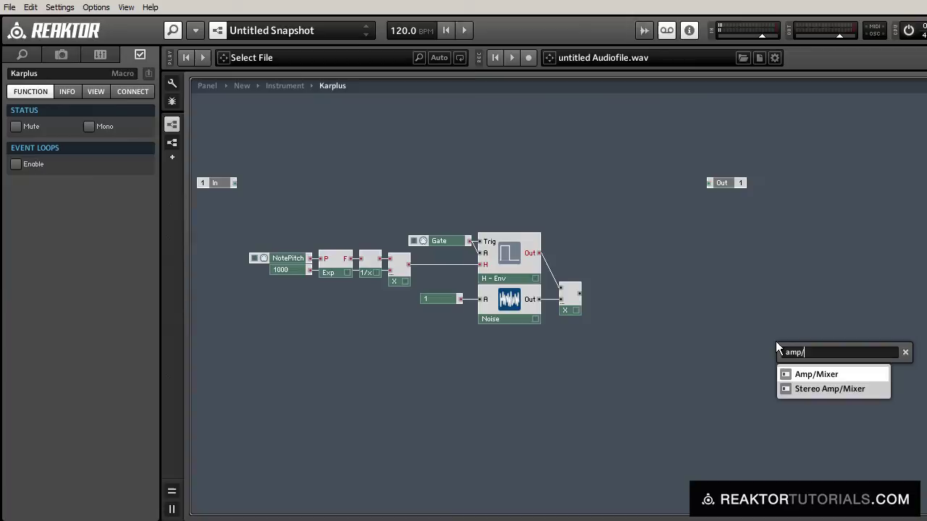
key(Return)
drag(786, 360, 636, 279)
drag(581, 292, 637, 306)
click(659, 347)
Add a Single Delay timed by the pitch chain's X output and fed by the Mixer
double_click(675, 328)
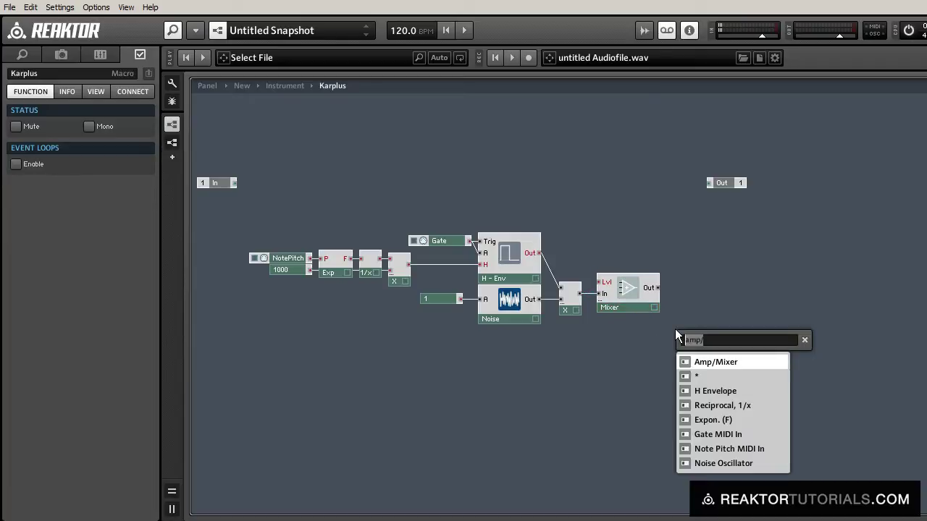
text(singl)
key(Return)
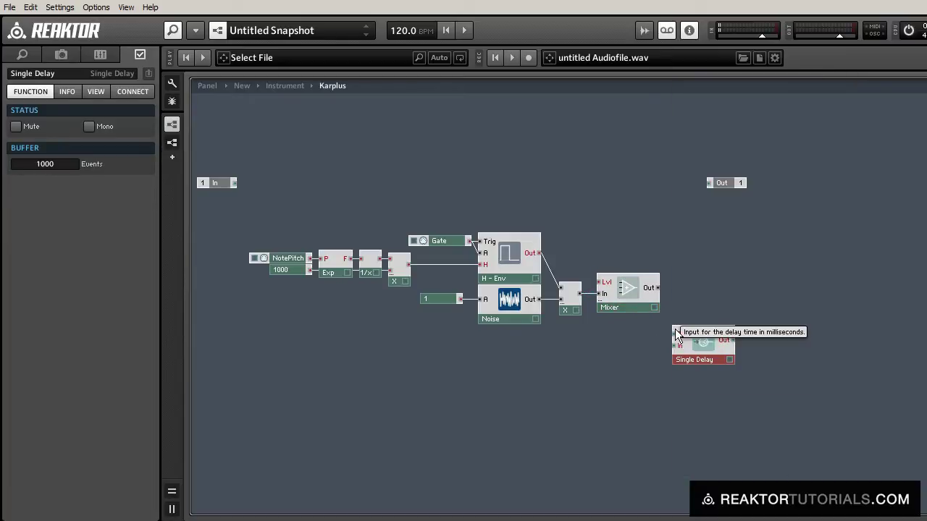
drag(685, 359, 721, 262)
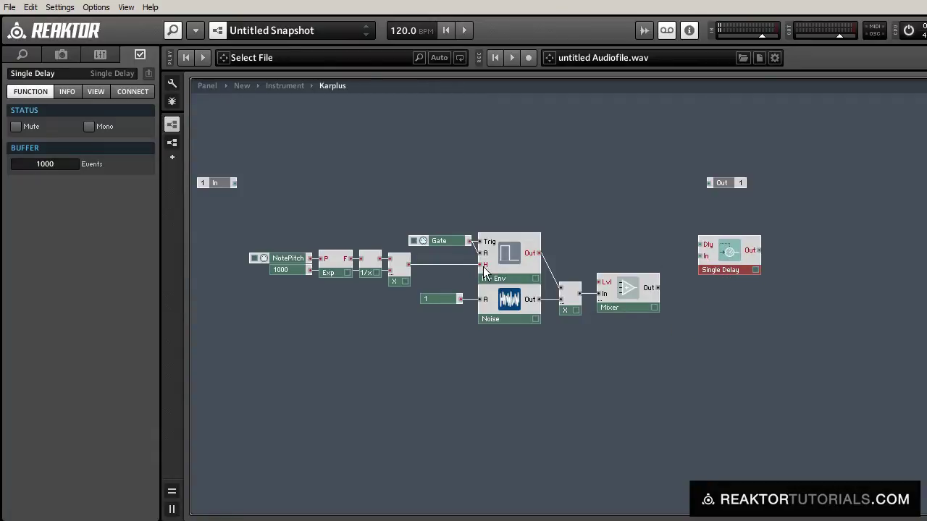
click(411, 265)
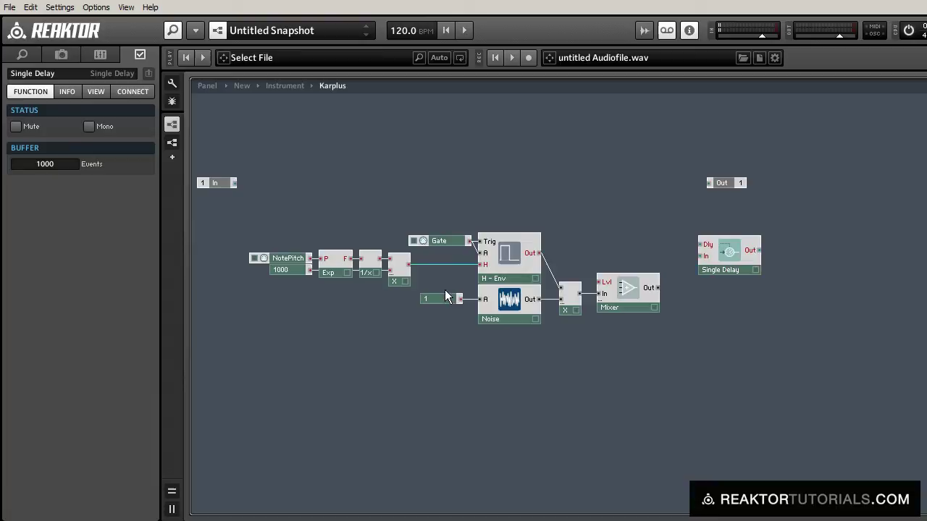
drag(408, 264, 700, 245)
drag(755, 269, 745, 291)
click(684, 314)
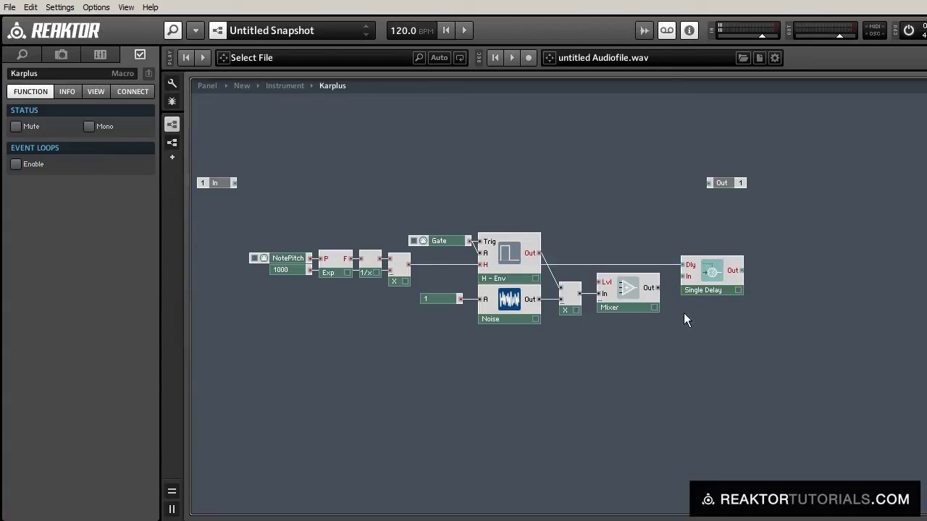
drag(658, 288, 683, 275)
drag(718, 289, 703, 291)
click(723, 314)
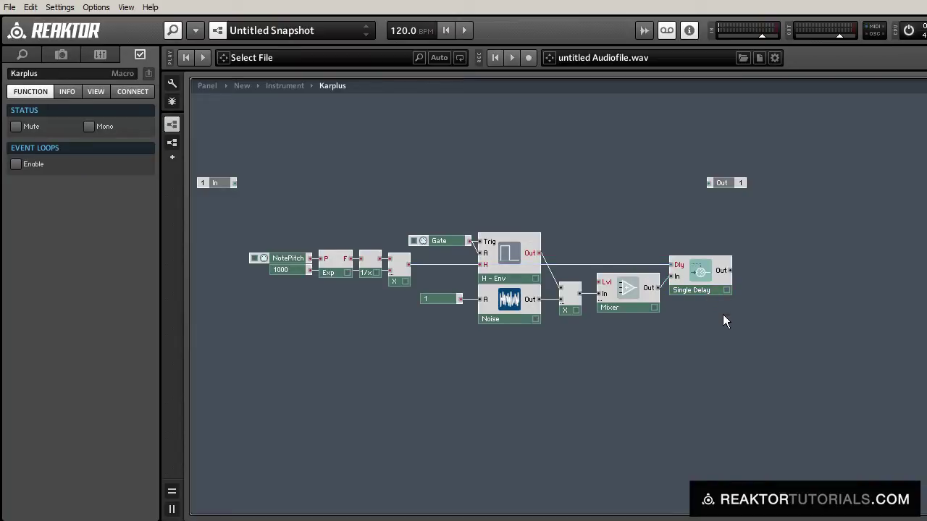
Pass the delay through an HP/LP 1-Pole Filter and place Out by its outputs
double_click(722, 315)
text(hp)
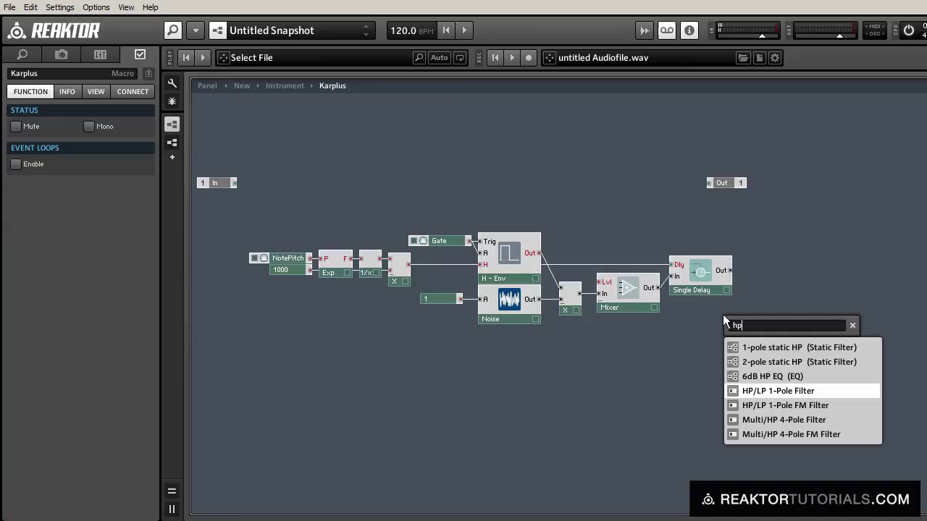
key(Return)
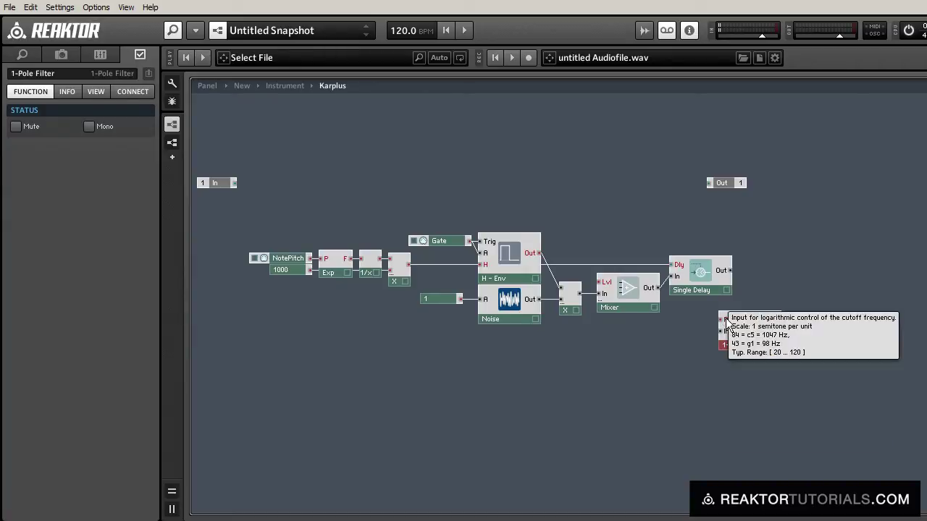
drag(725, 331, 730, 271)
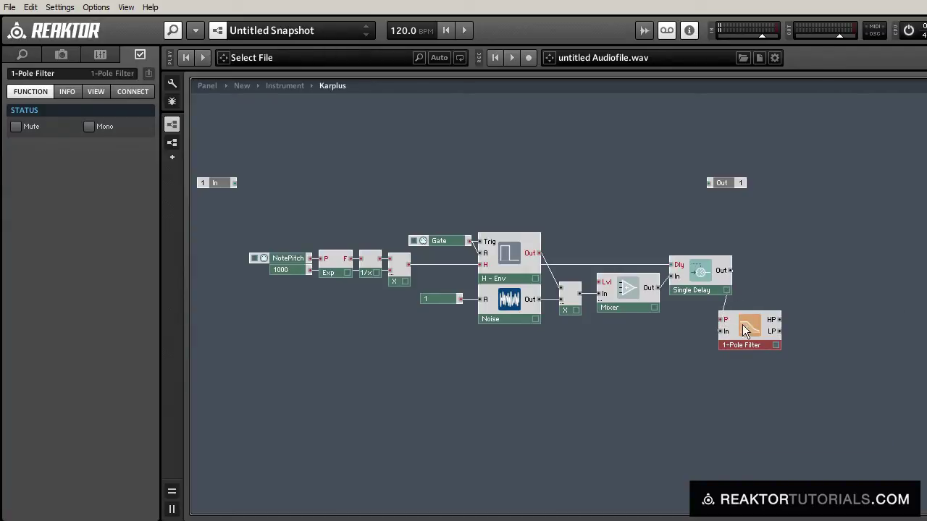
drag(750, 331, 776, 283)
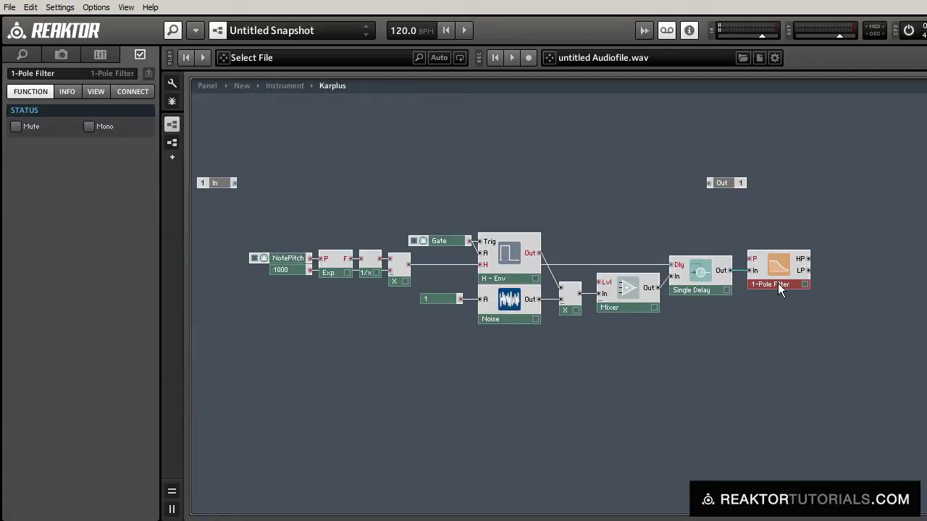
drag(717, 185, 832, 265)
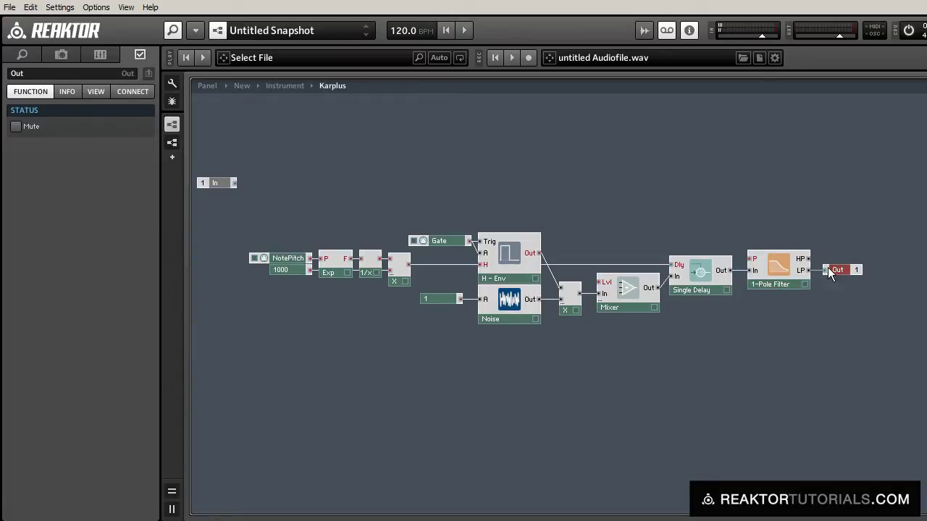
drag(787, 238, 797, 280)
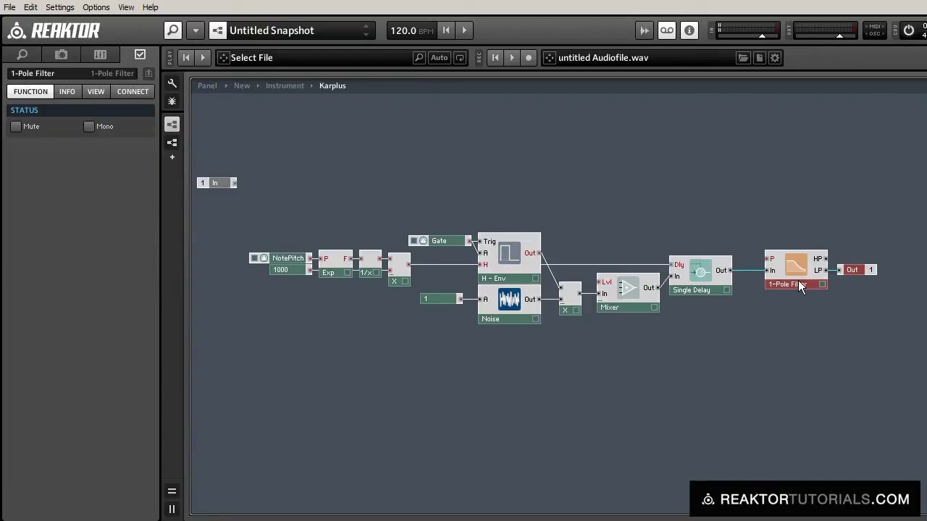
Create a cutoff control on the filter's P input named Bright (20–130, default 75)
click(793, 308)
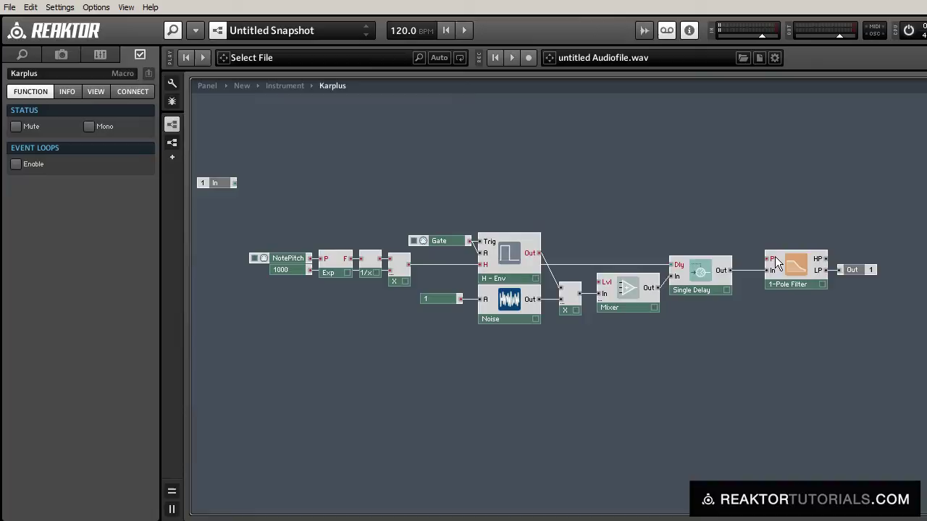
right_click(772, 259)
click(814, 264)
drag(709, 259, 707, 249)
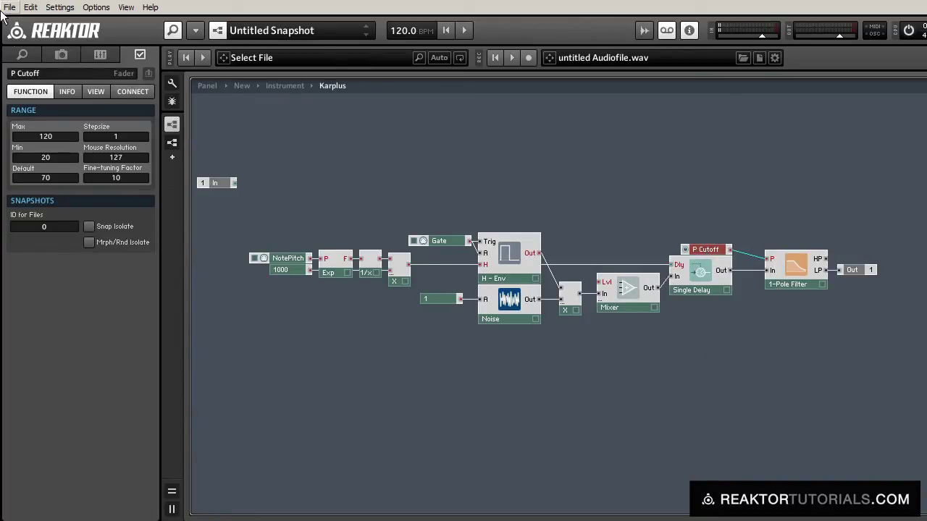
double_click(57, 73)
text(Bright)
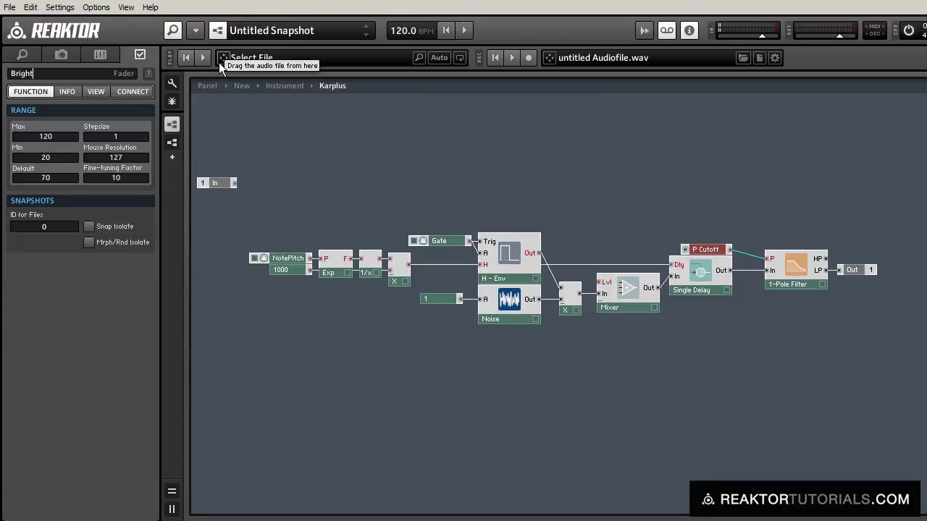
key(Return)
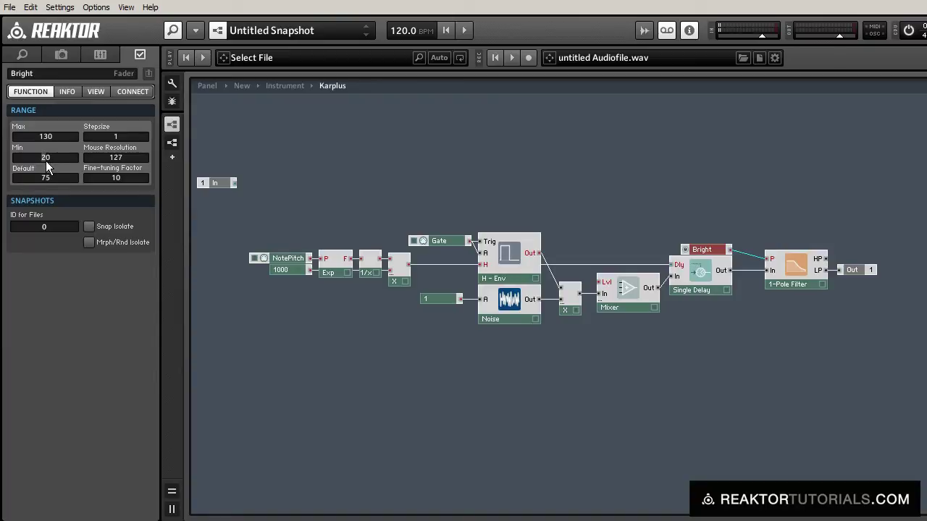
click(466, 144)
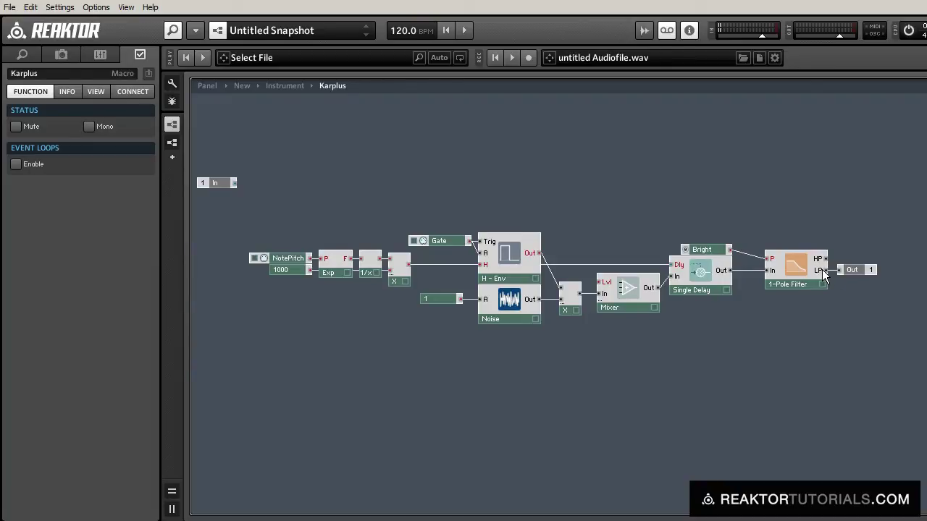
Feed the filter's LP output back into the Mixer and spread the modules right
drag(823, 269, 602, 318)
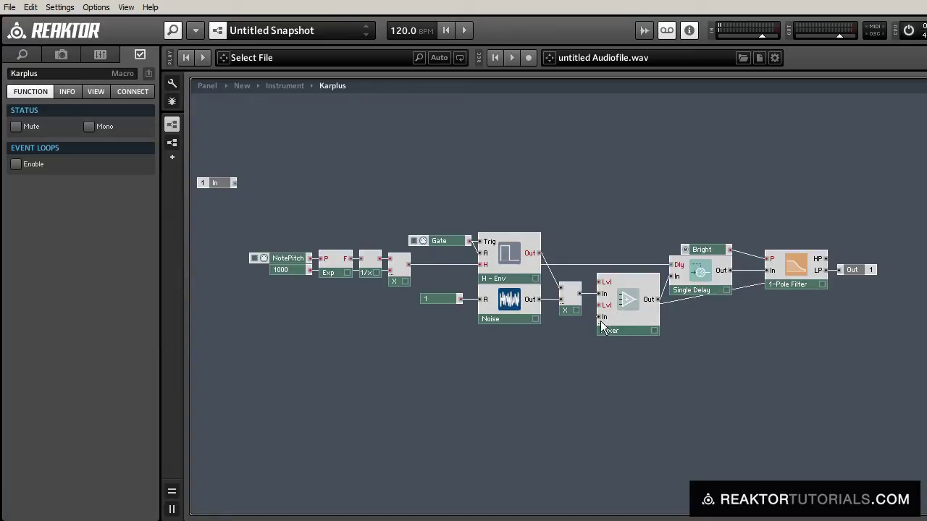
drag(609, 214, 735, 338)
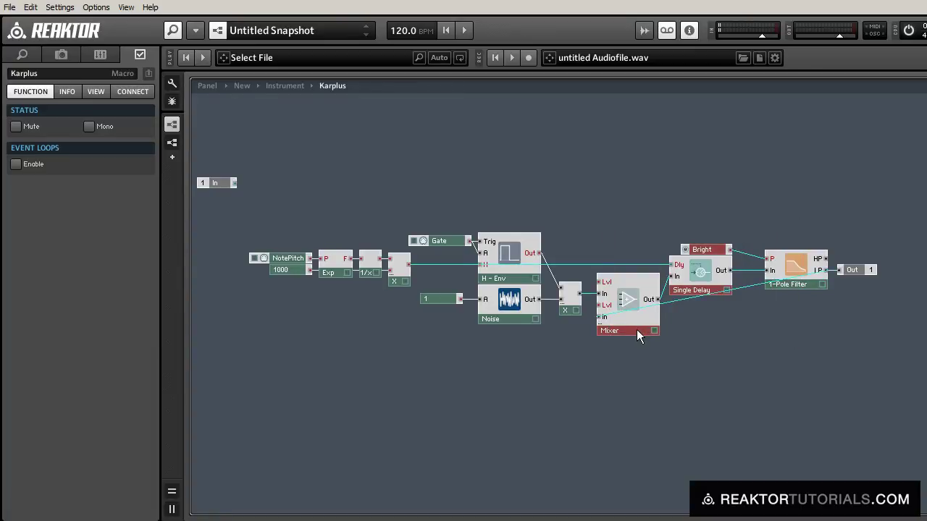
drag(636, 329, 657, 328)
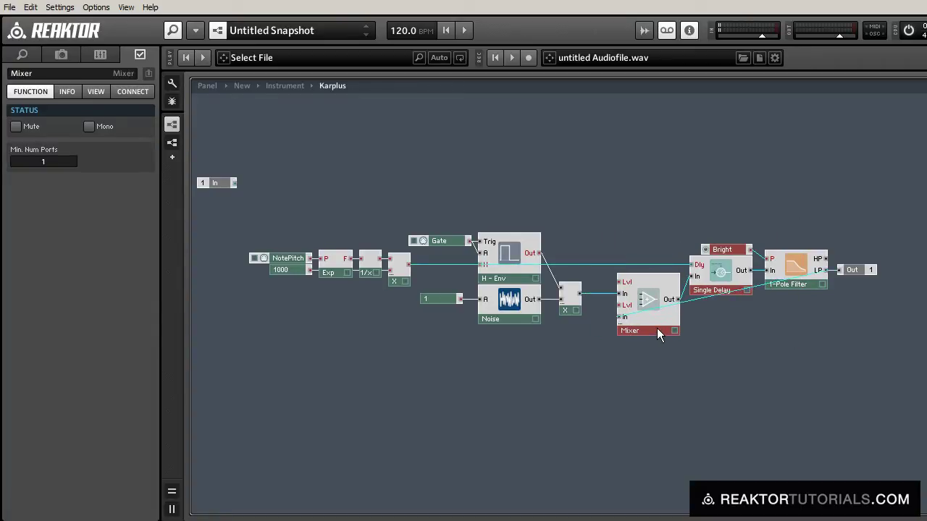
drag(650, 196, 905, 394)
drag(641, 331, 695, 326)
click(684, 336)
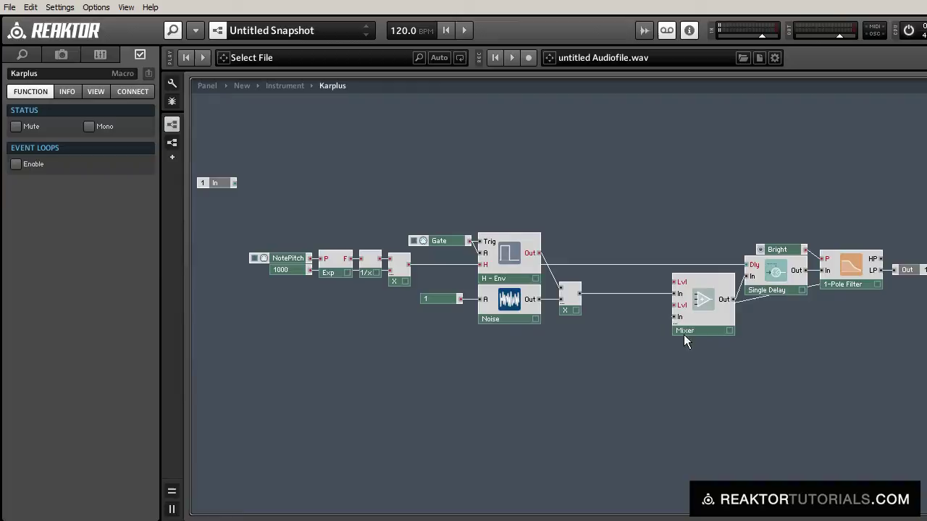
Give the Mixer a Level fader ranging -1.5 to -0.01 with step 0.01
right_click(684, 317)
click(692, 315)
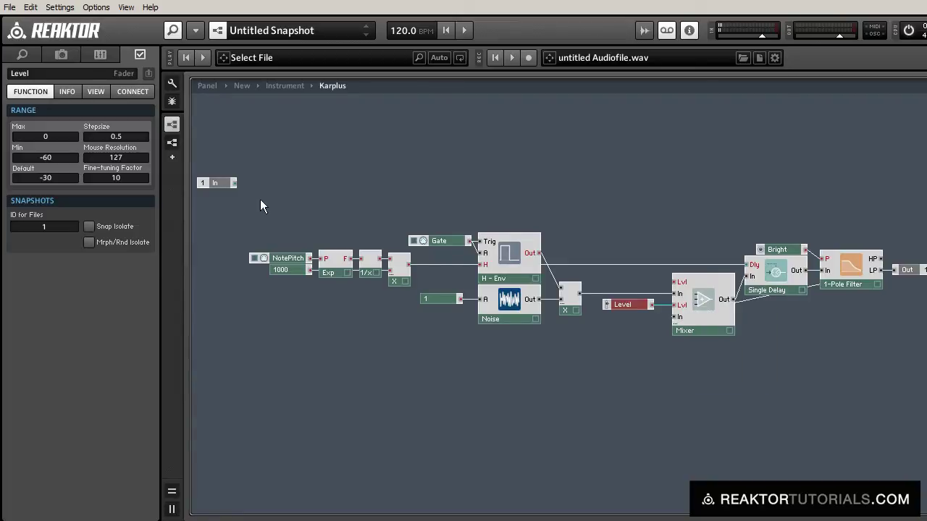
click(61, 134)
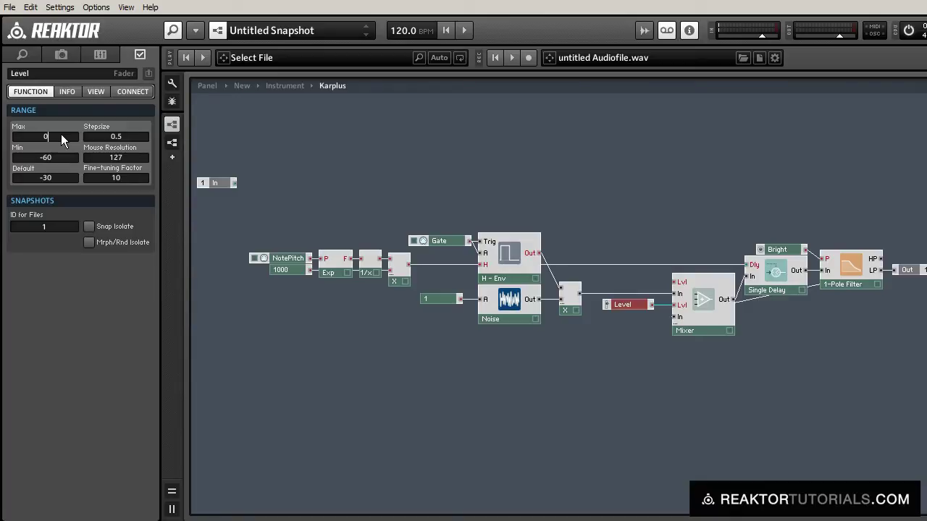
text(.01)
key(Return)
key(Return)
text(-1.5)
key(Return)
double_click(111, 137)
text(0.01)
key(Return)
Style Level as a knob and shift the Mixer, Single Delay and filter left
click(95, 95)
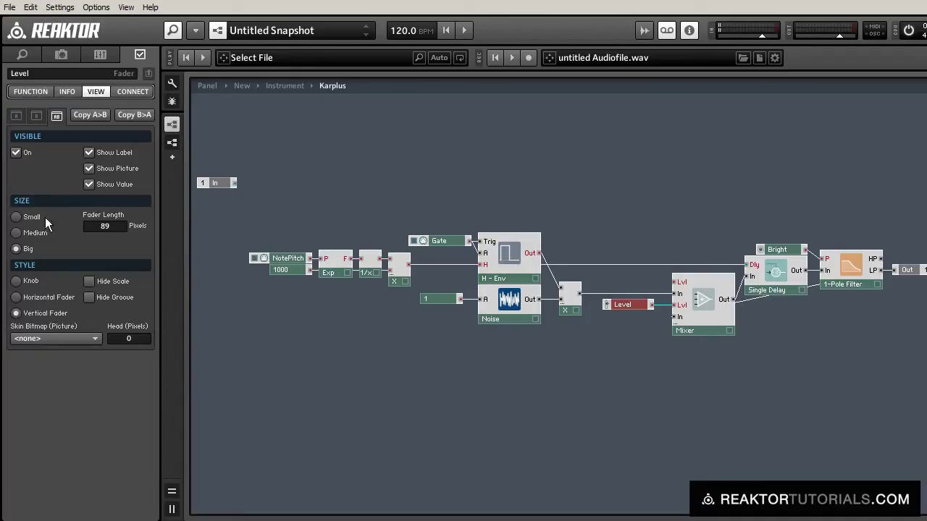
click(29, 281)
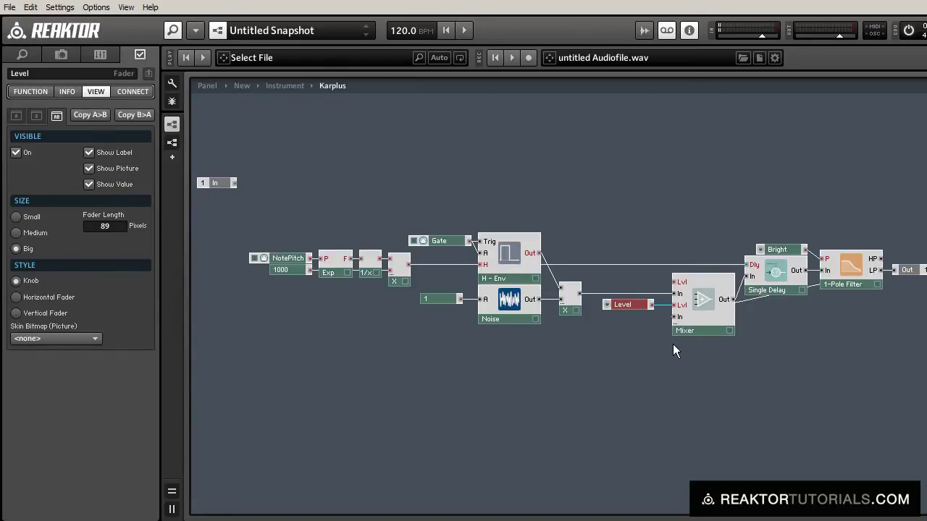
drag(662, 210, 926, 348)
drag(716, 327, 694, 326)
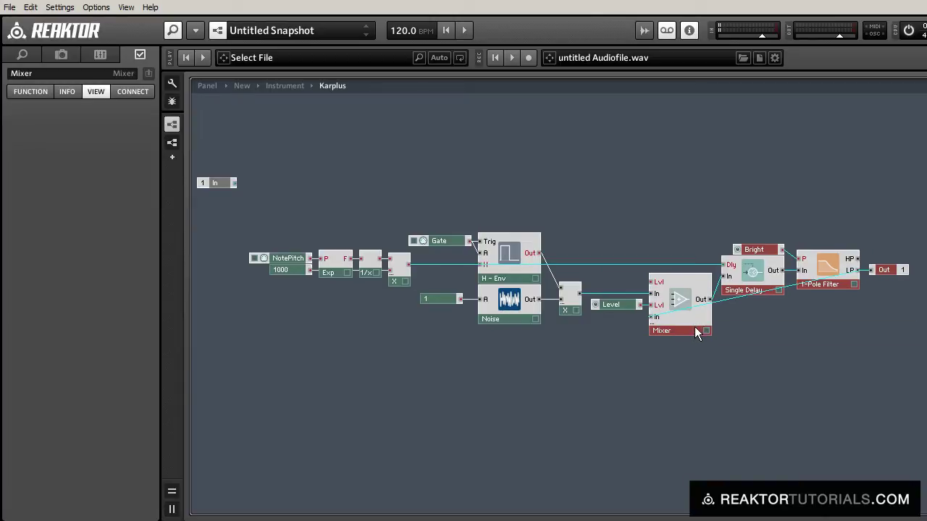
click(655, 356)
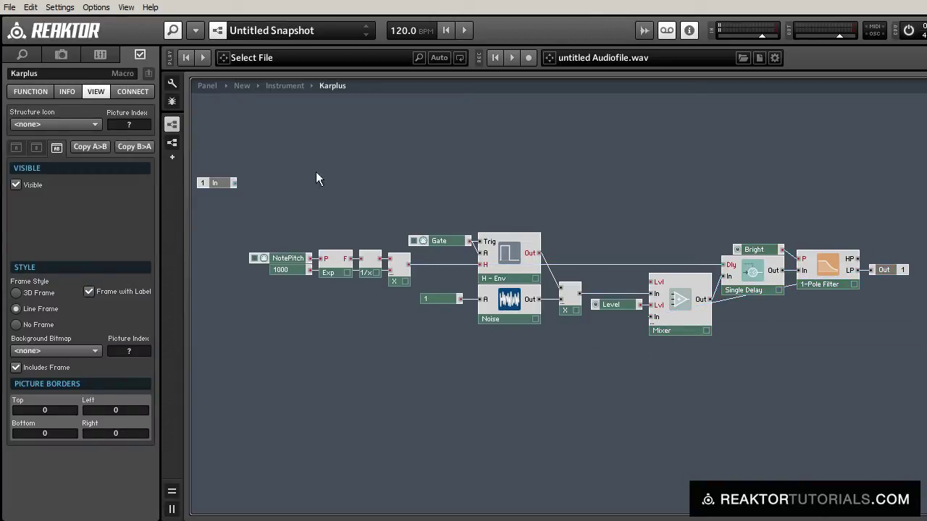
Delete the In module, wire Karplus into the Instrument's left output, and show the panel
drag(222, 188, 221, 185)
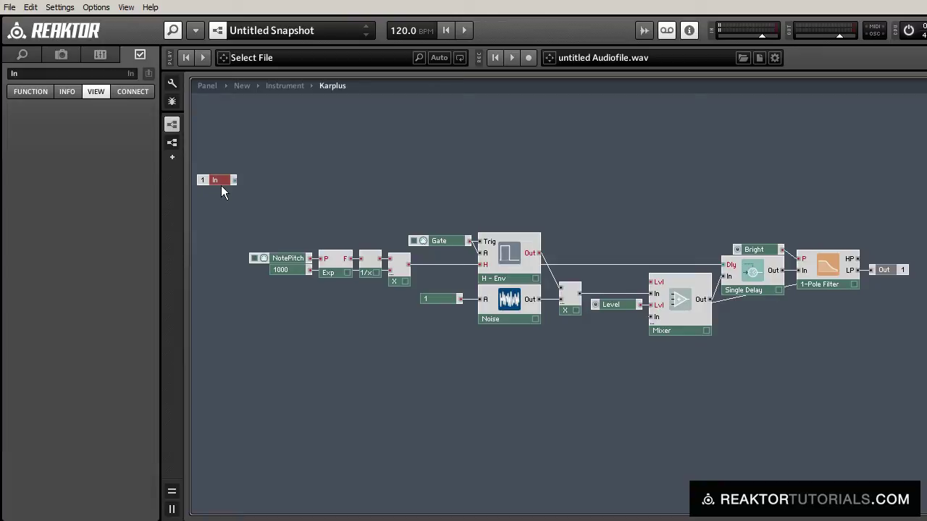
key(Delete)
double_click(293, 204)
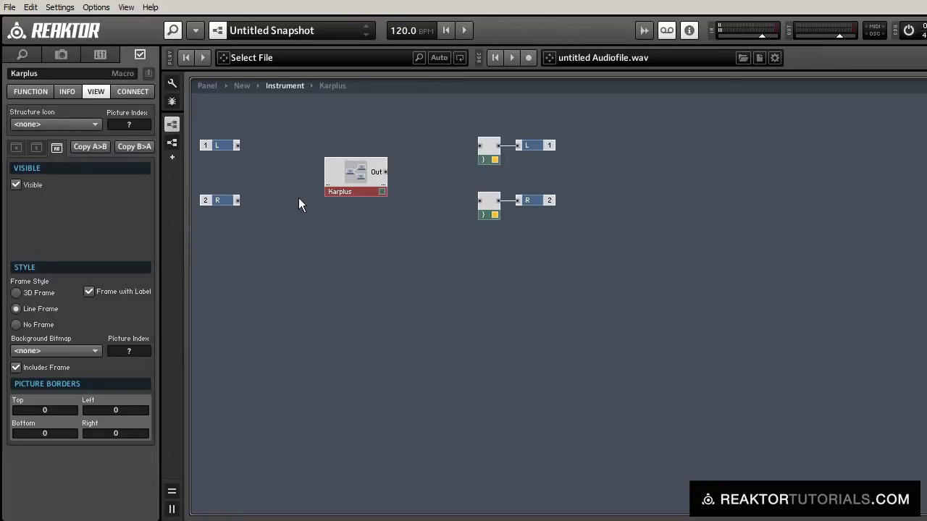
drag(385, 172, 481, 150)
drag(352, 176, 435, 152)
click(401, 160)
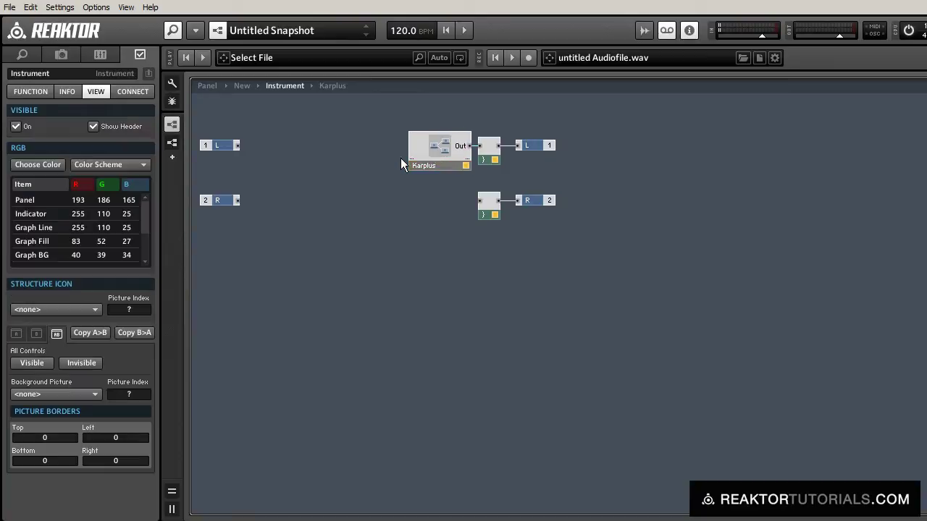
click(171, 124)
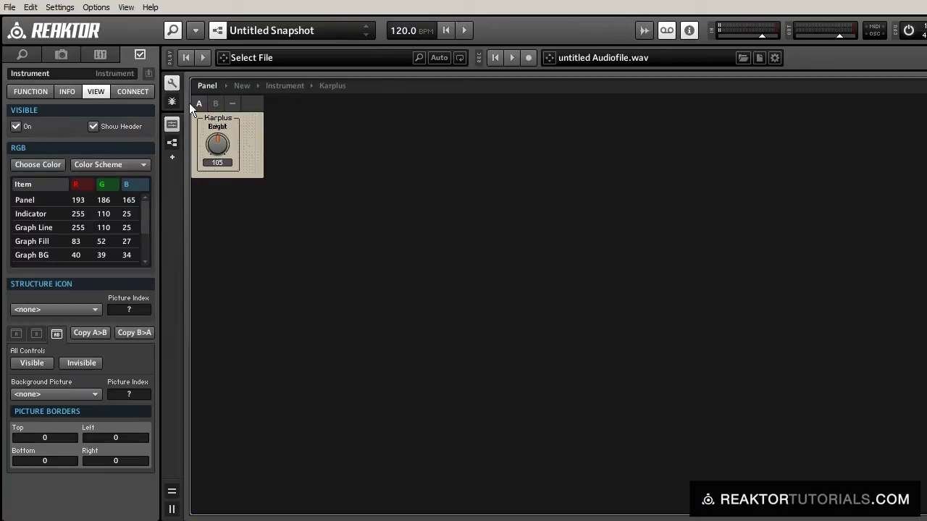
Move the hidden Level knob beside Bright and rename it Sustain
click(227, 144)
drag(227, 144, 271, 155)
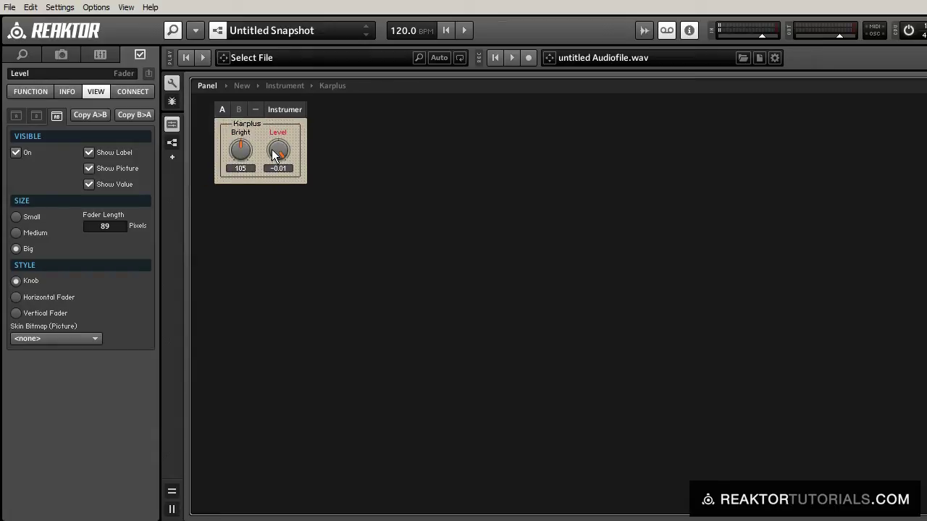
click(40, 73)
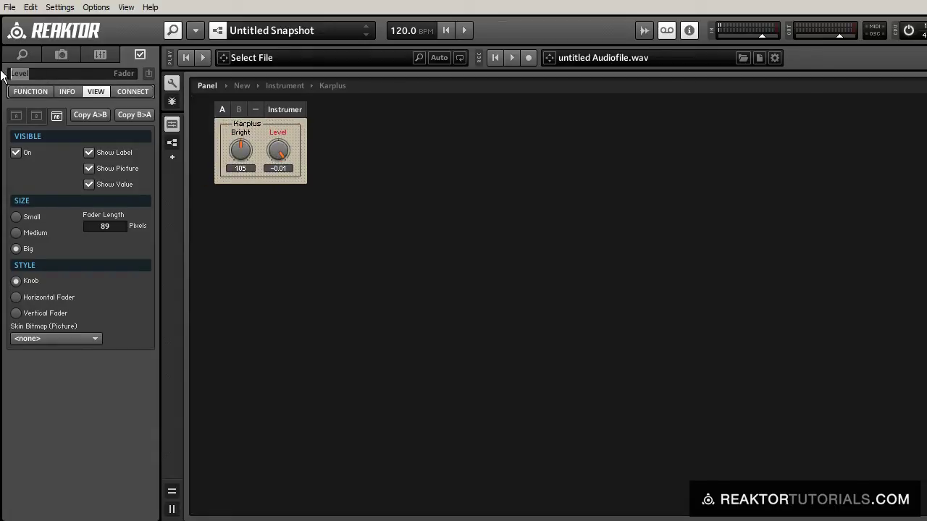
text(D)
key(BackSpace)
text(Sustain)
key(Return)
Leave panel editing, settle Bright at 92 and Sustain at -0.01, and show the empty instrument
click(175, 85)
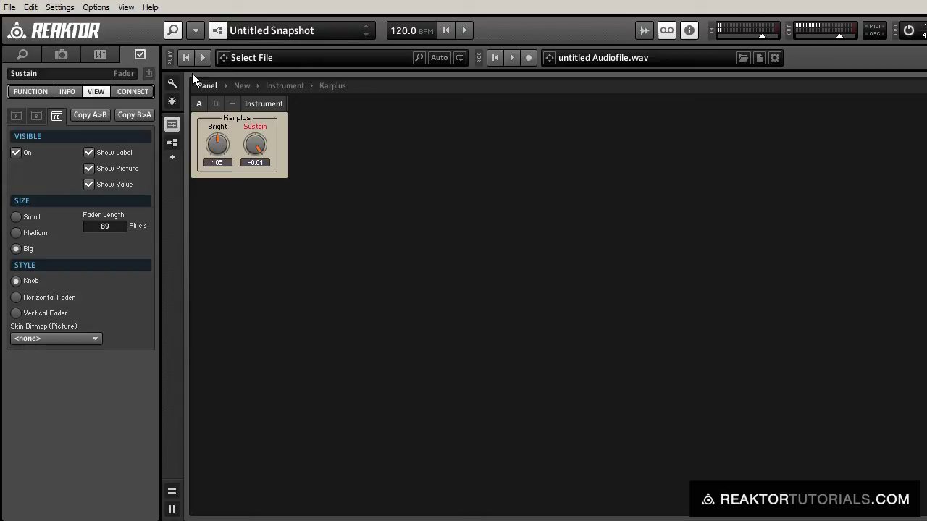
drag(217, 144, 205, 106)
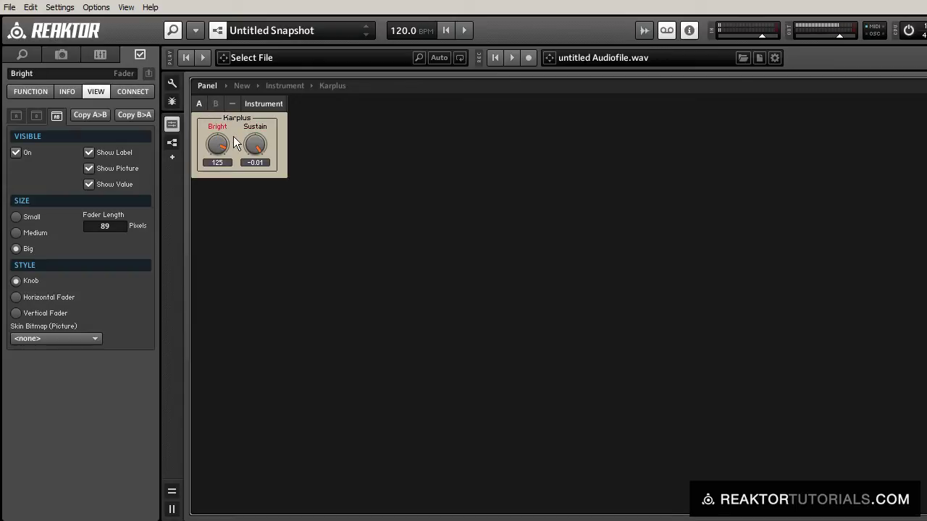
drag(255, 142, 261, 168)
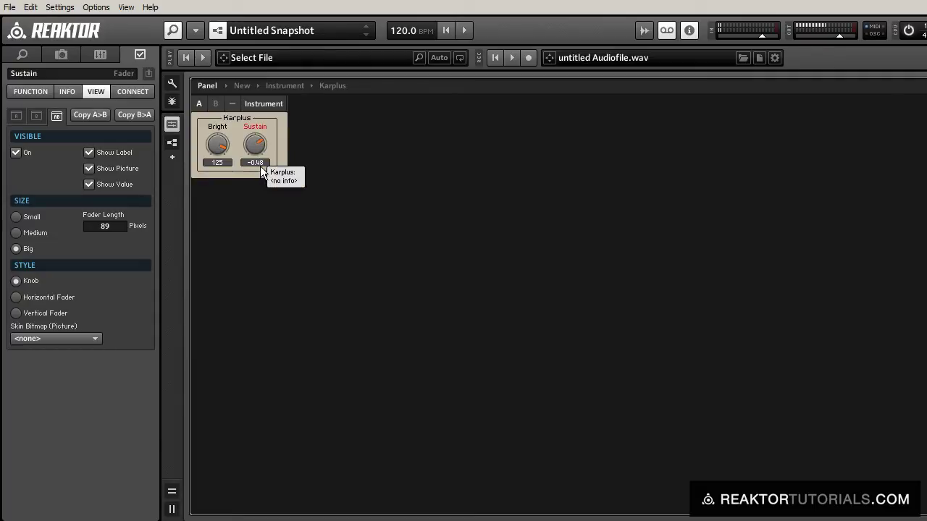
drag(217, 144, 217, 207)
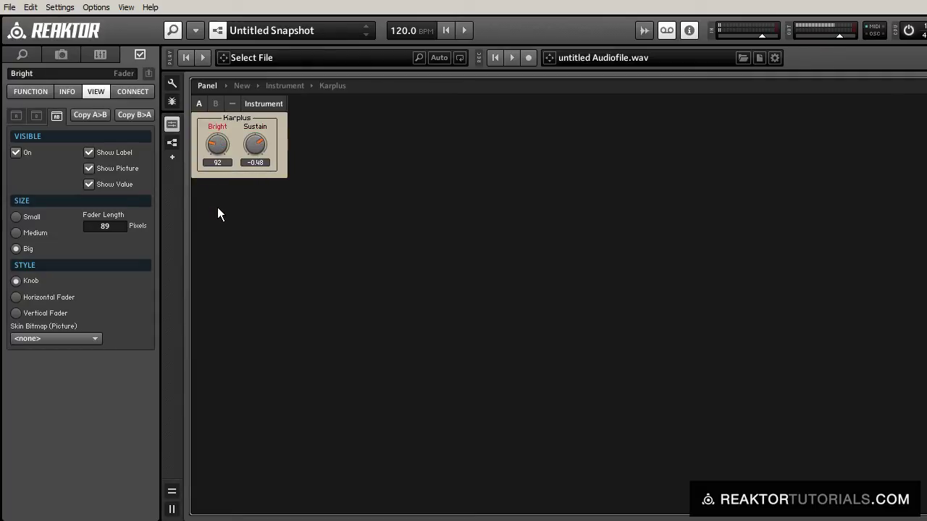
drag(255, 152, 247, 96)
mouse_move(248, 97)
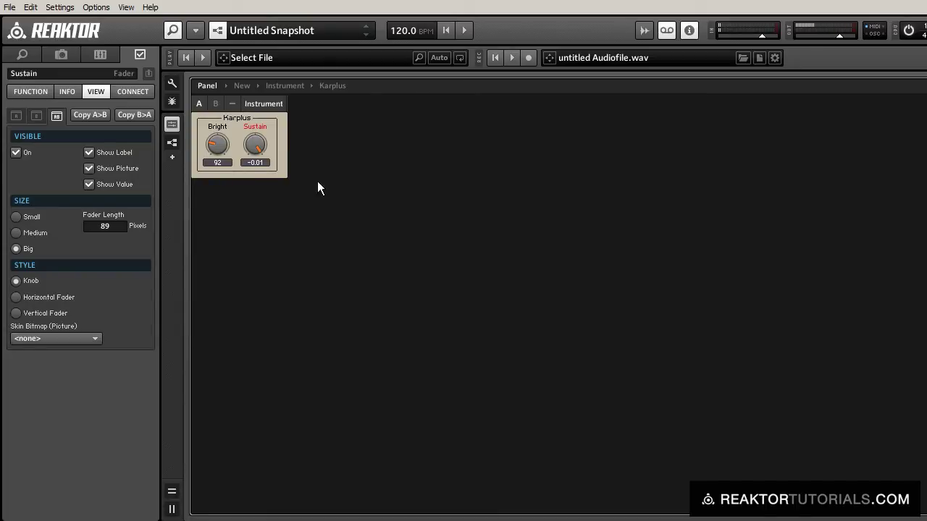
click(248, 116)
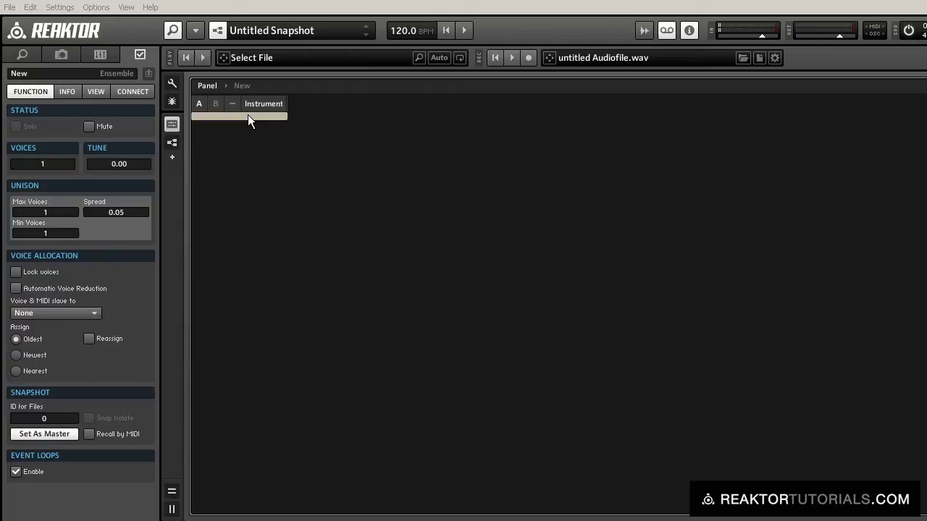
Enter the Instrument structure and insert a new 1in1out macro from the 'mac' search
double_click(247, 114)
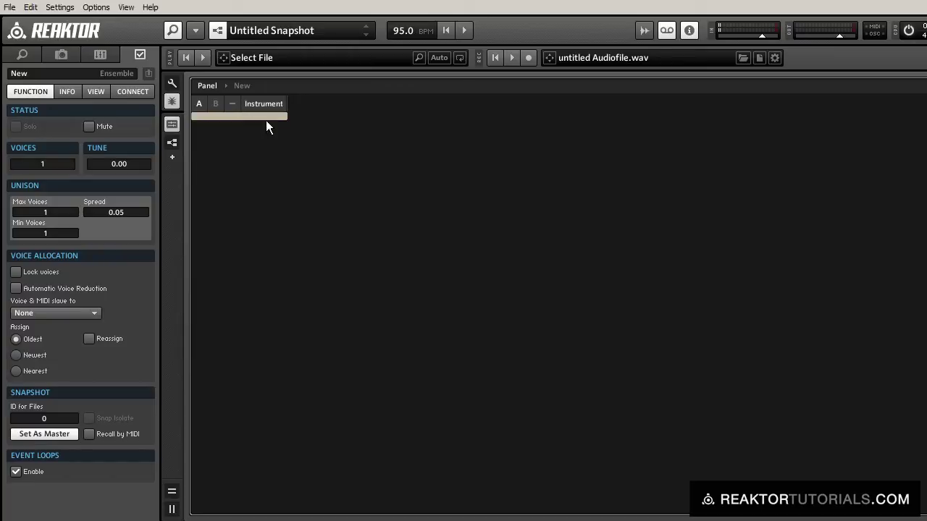
double_click(298, 135)
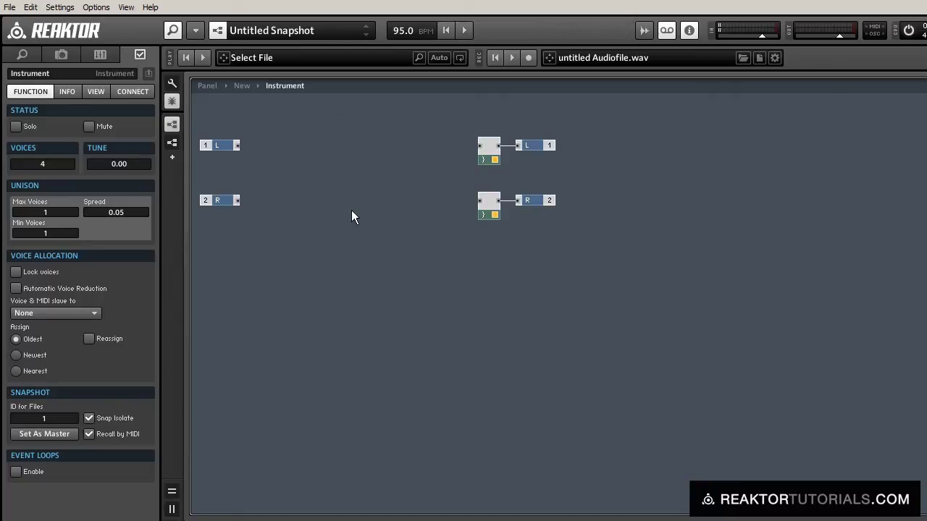
double_click(352, 212)
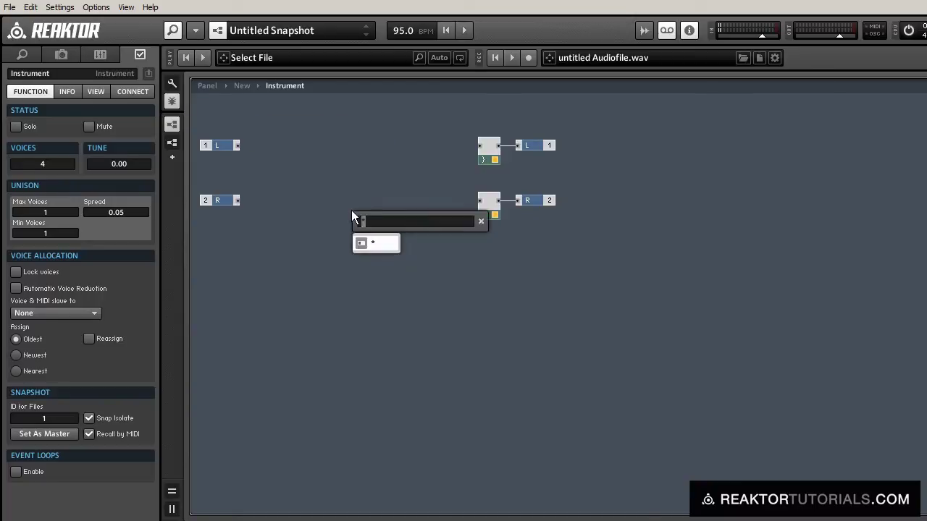
text(mac)
key(Return)
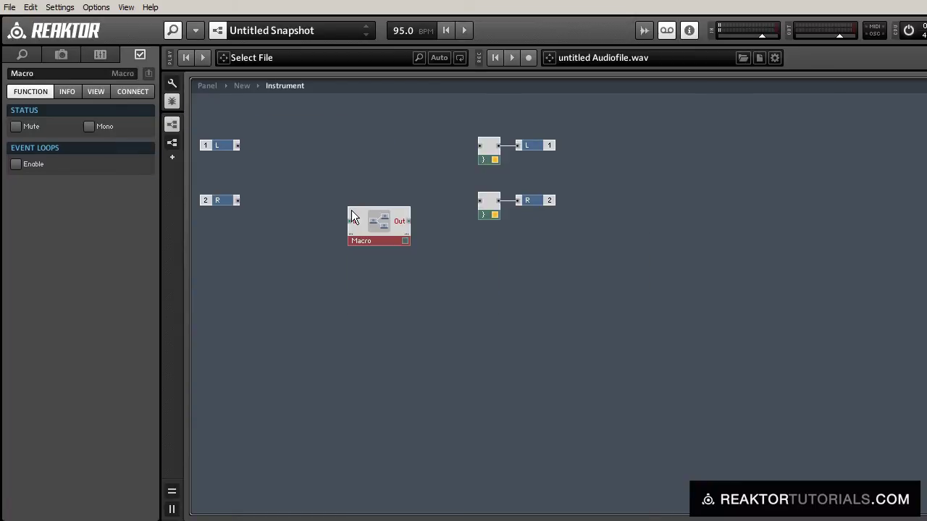
Name the macro Wind, move it up and left, and open it
click(60, 71)
text(Wind)
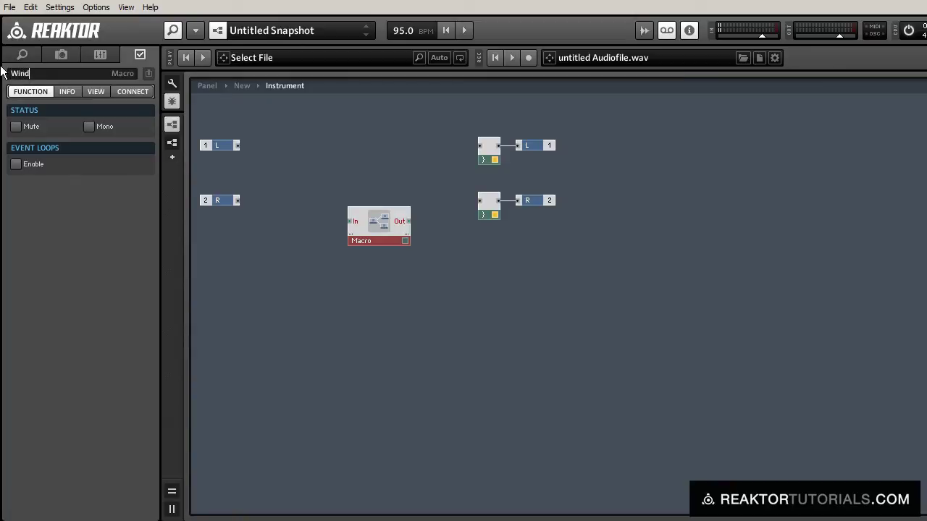
key(Return)
drag(381, 229, 369, 194)
double_click(369, 194)
Insert a Noise Oscillator with an amplitude fader named Noise, maximum 0.05
double_click(384, 249)
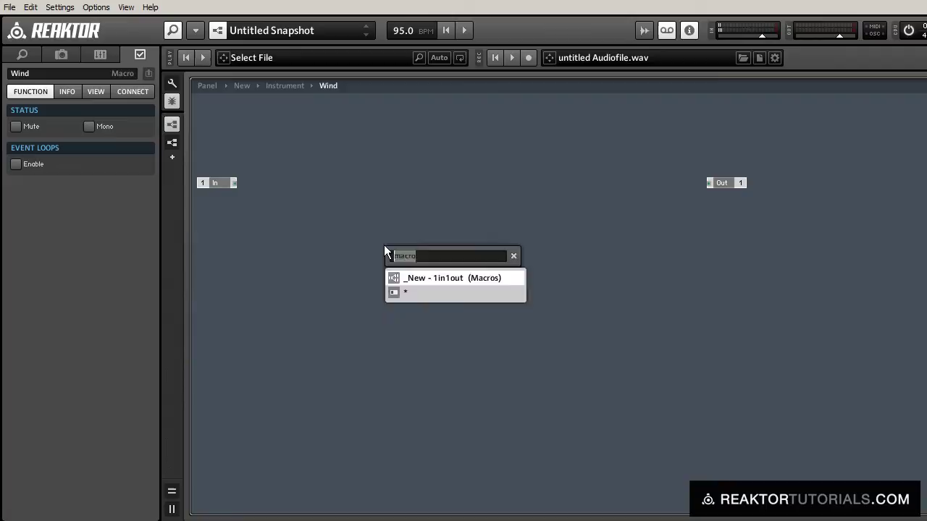
text(nois)
key(Down)
key(Down)
key(Return)
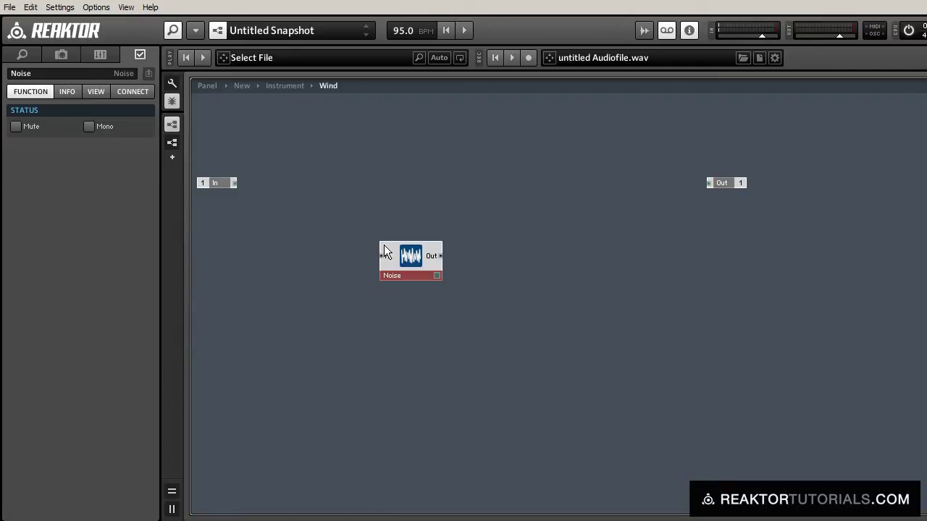
right_click(385, 255)
click(393, 262)
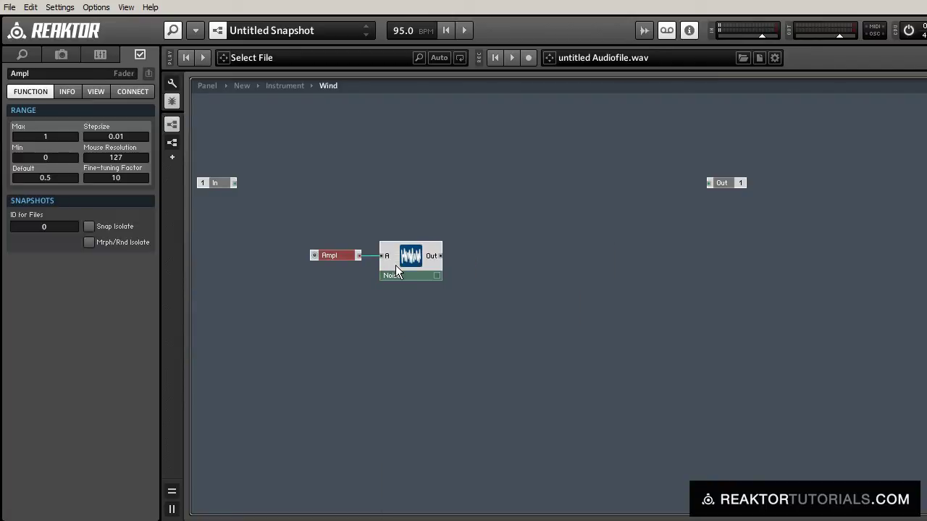
double_click(33, 72)
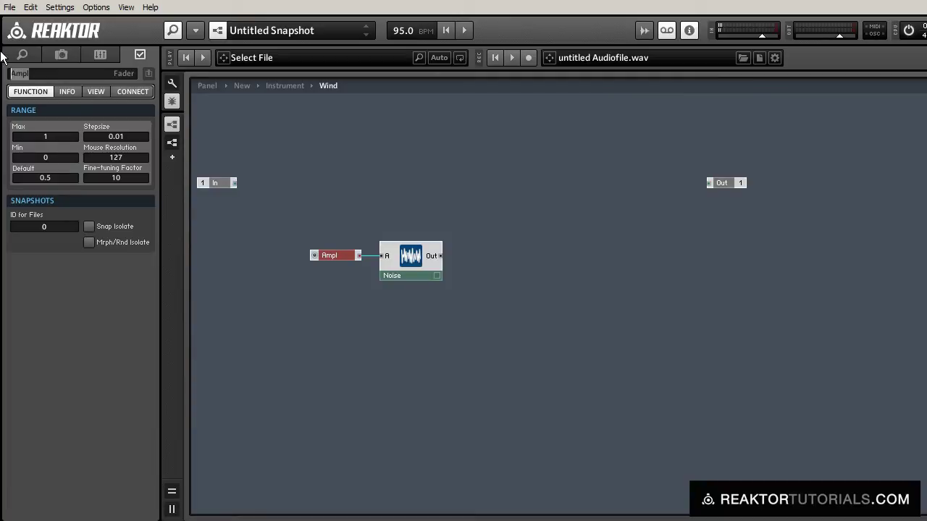
text(Noise)
key(Return)
text(.05)
key(Return)
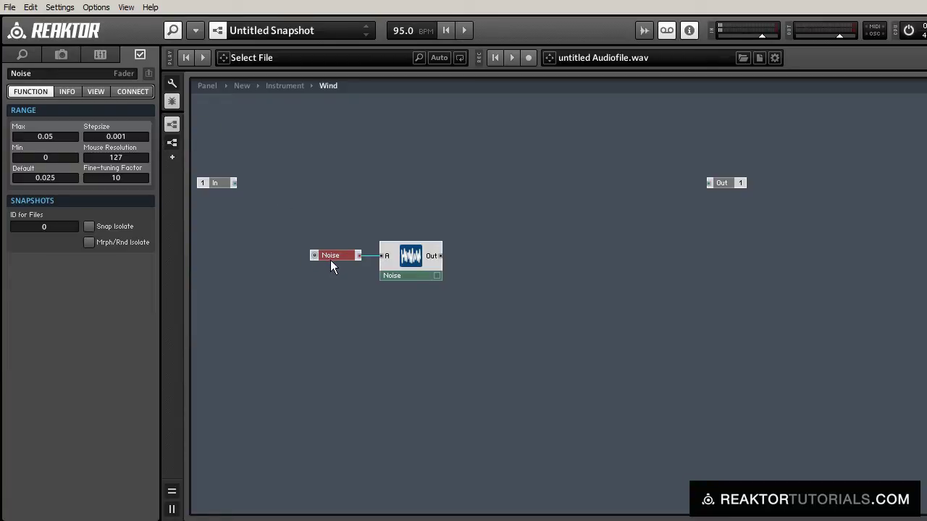
Add an ADSR - Env module and place it above the Noise Oscillator
drag(414, 273, 411, 274)
click(395, 291)
double_click(396, 296)
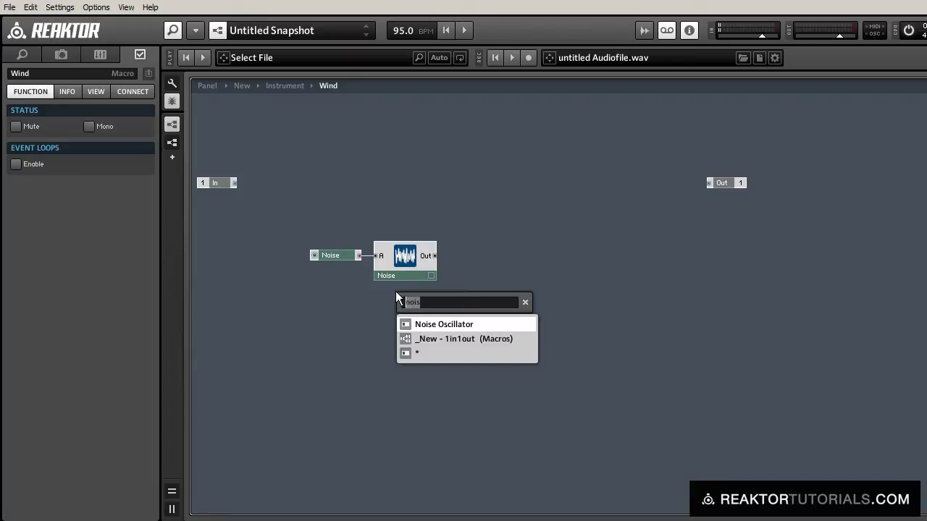
text(adsr)
key(Down)
key(Down)
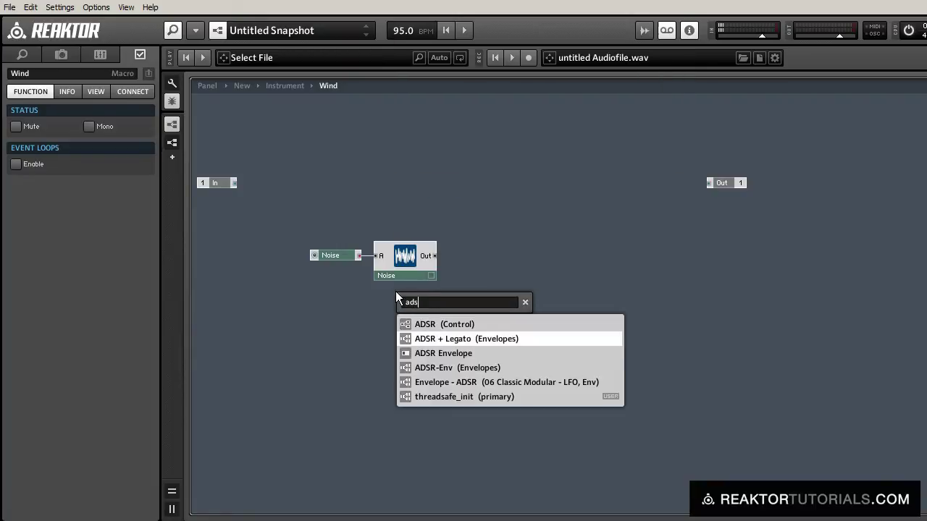
key(Return)
drag(415, 354, 395, 230)
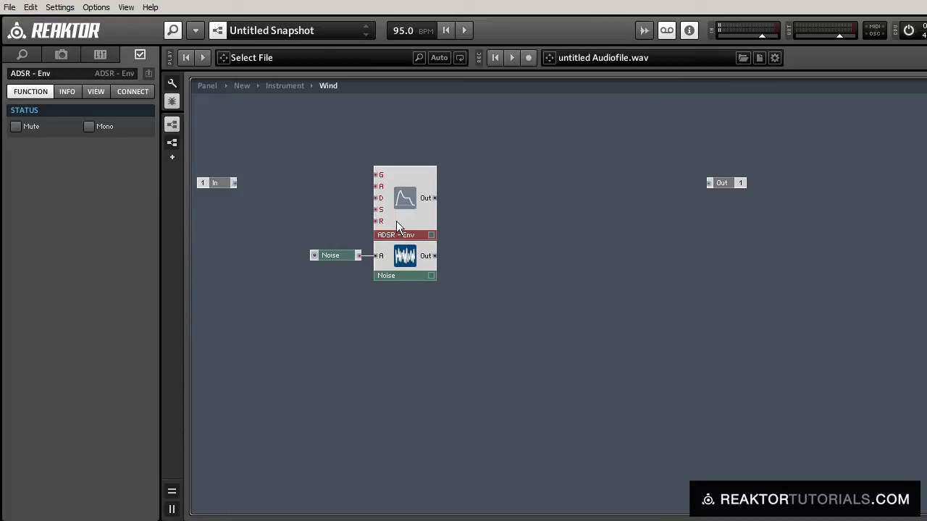
Create Attack, Decay, Sustain and Release faders on the ADSR envelope's inputs
right_click(378, 183)
click(385, 188)
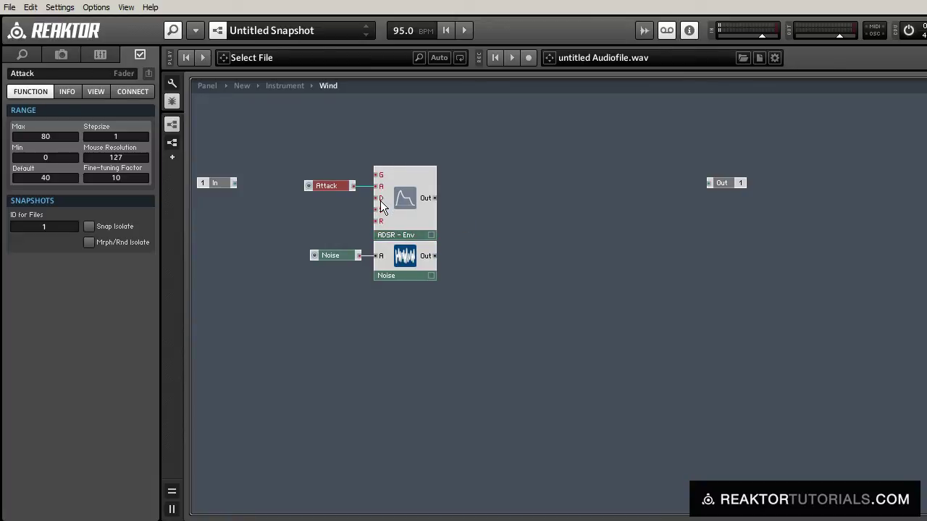
right_click(380, 200)
click(385, 211)
right_click(380, 209)
click(386, 218)
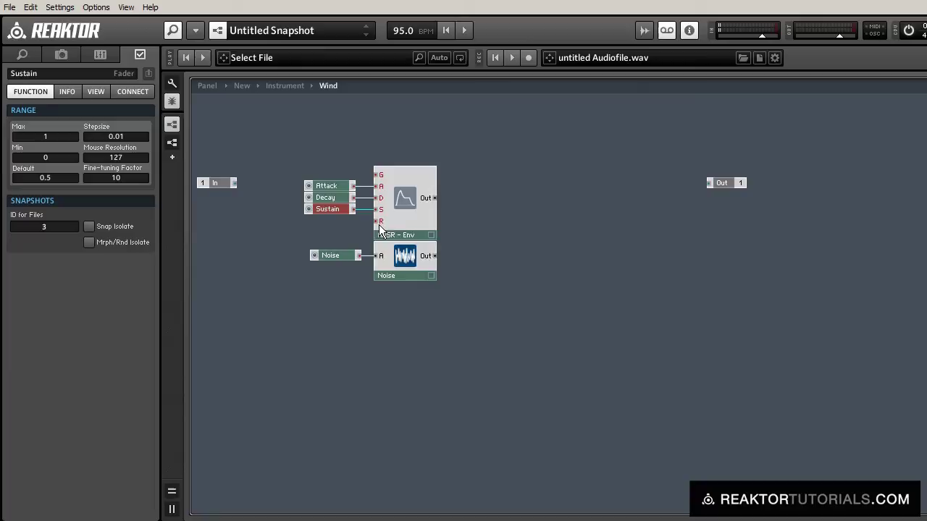
right_click(381, 221)
click(388, 231)
click(389, 329)
Insert a MIDI Gate, wire it to the envelope's G input, and shift the faders right
double_click(389, 330)
text(m)
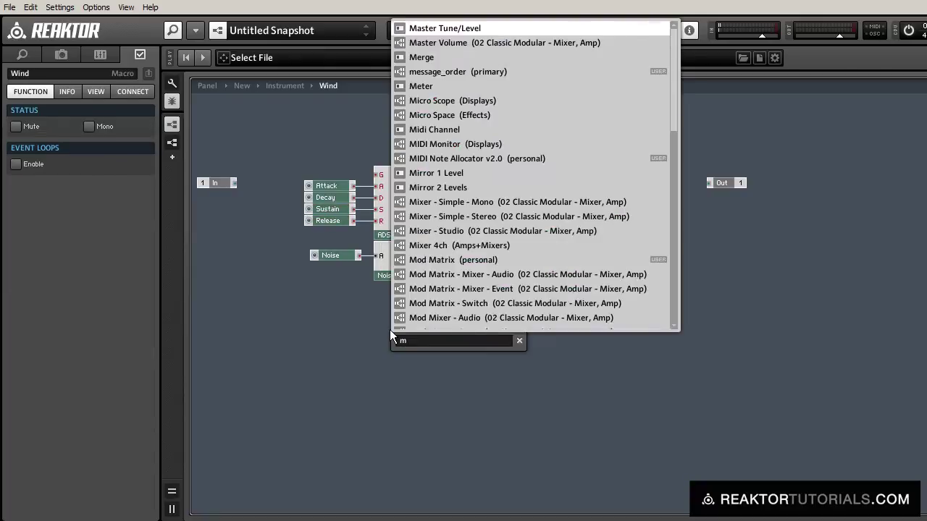
text(idi gate)
key(Return)
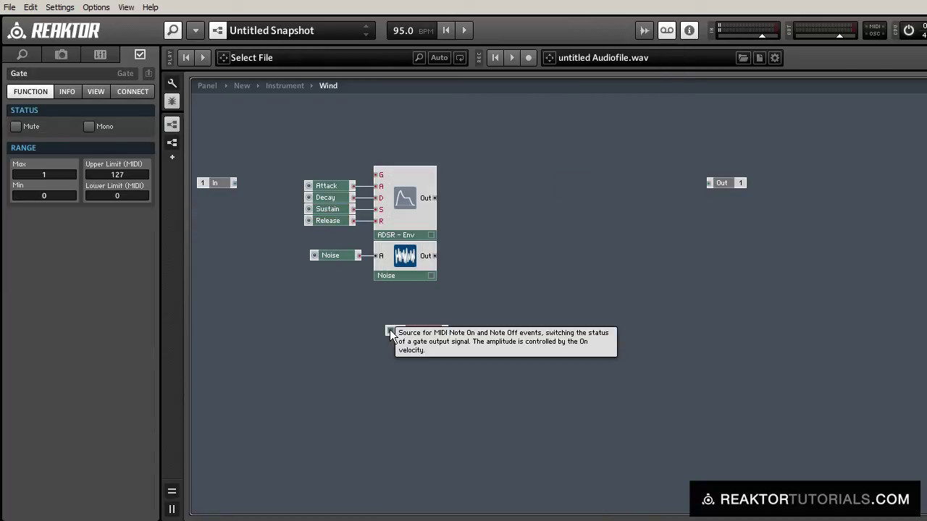
drag(389, 331, 297, 175)
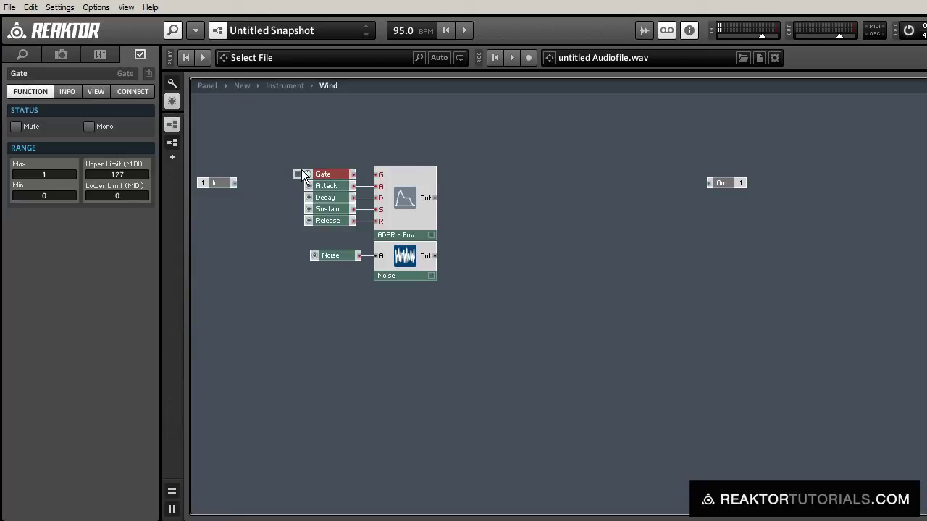
drag(369, 182, 376, 175)
drag(300, 140, 331, 218)
click(401, 321)
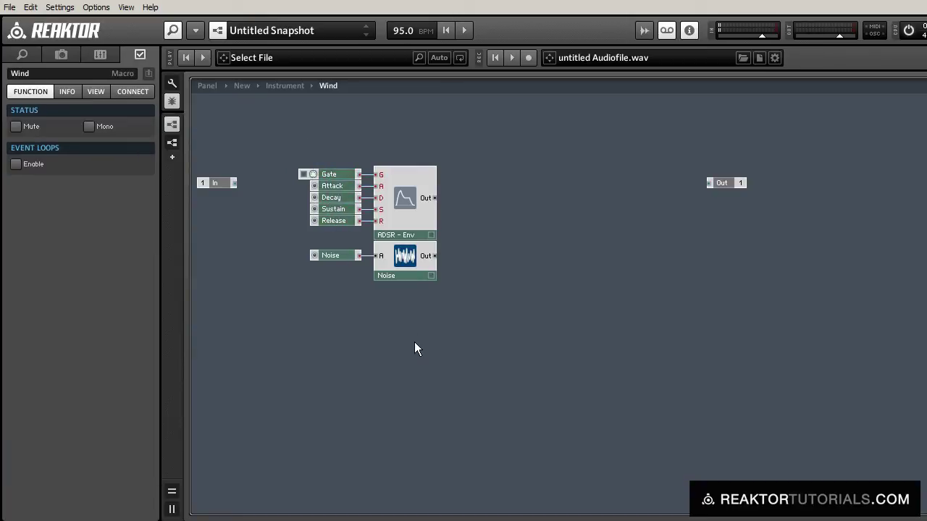
double_click(414, 342)
Add a Multiply module that multiplies the envelope output by the noise
text(*)
key(Return)
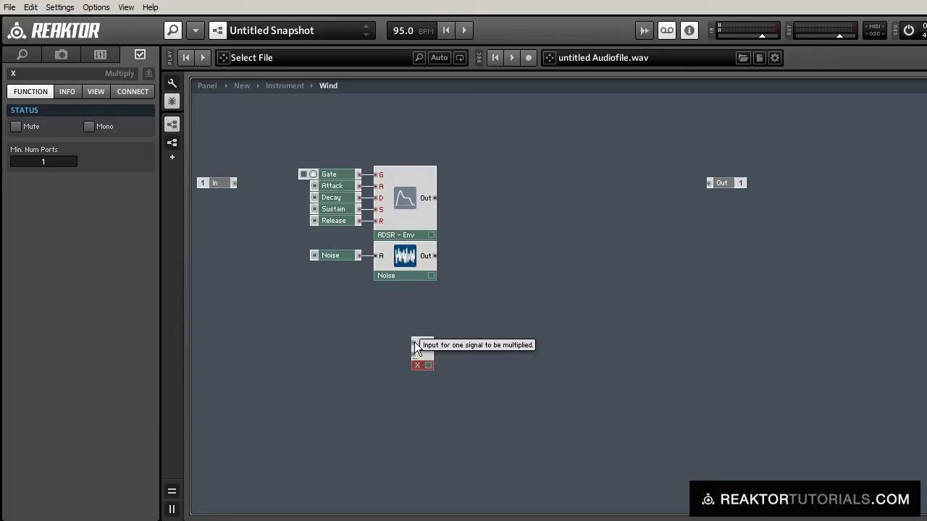
drag(414, 342, 435, 197)
drag(422, 359, 451, 258)
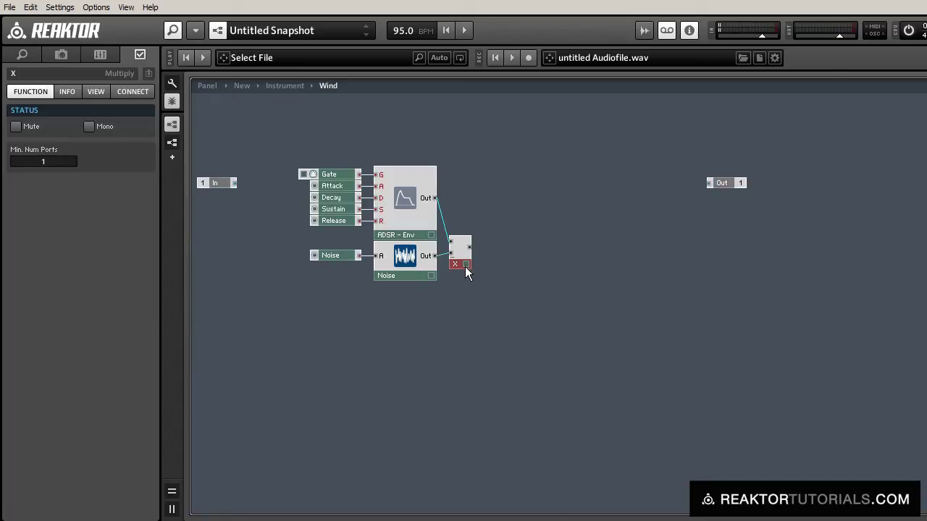
click(493, 280)
Add an Add module summing the Multiply output and envelope, then move everything lower
double_click(492, 276)
text(+)
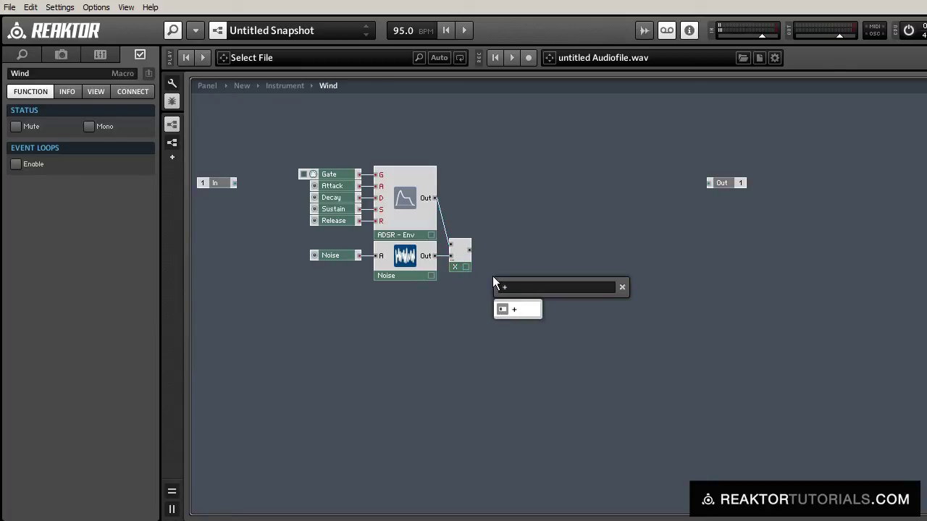
key(Return)
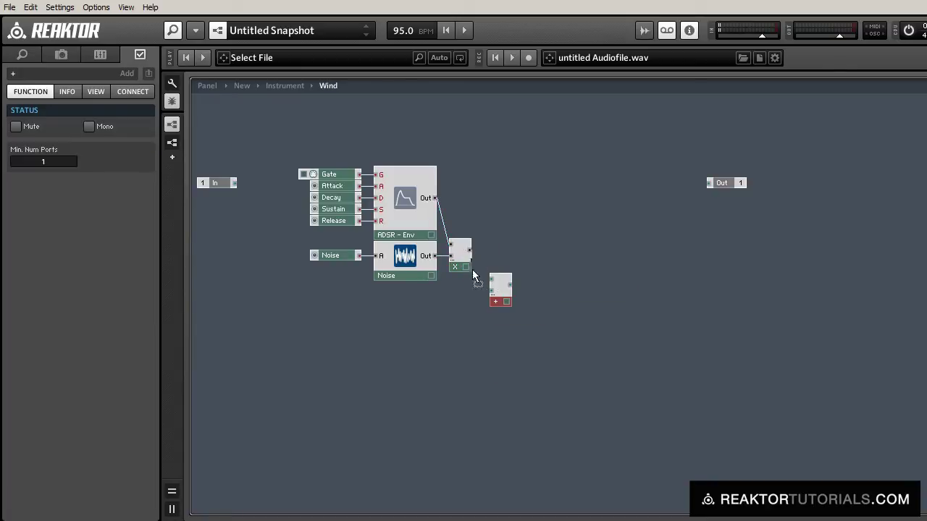
drag(500, 301, 494, 220)
drag(470, 250, 485, 198)
drag(279, 154, 335, 231)
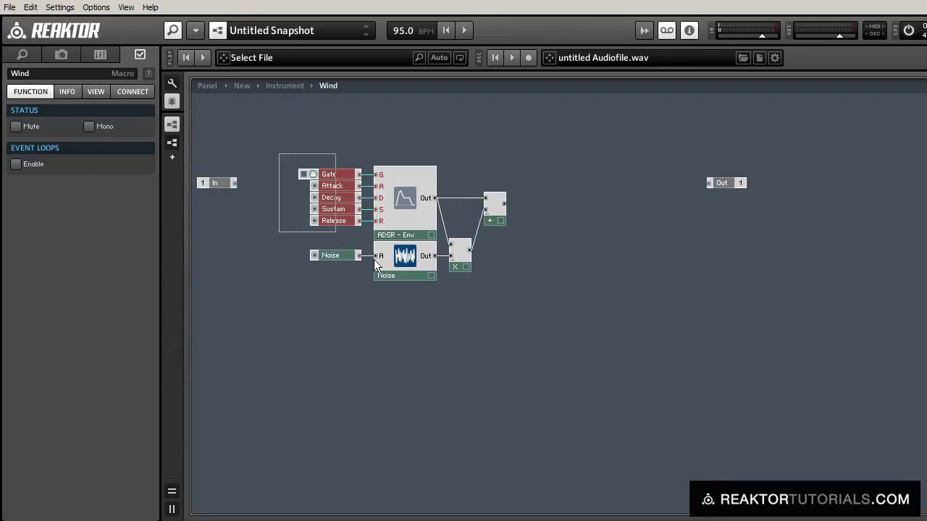
drag(373, 259, 505, 337)
drag(405, 276, 393, 392)
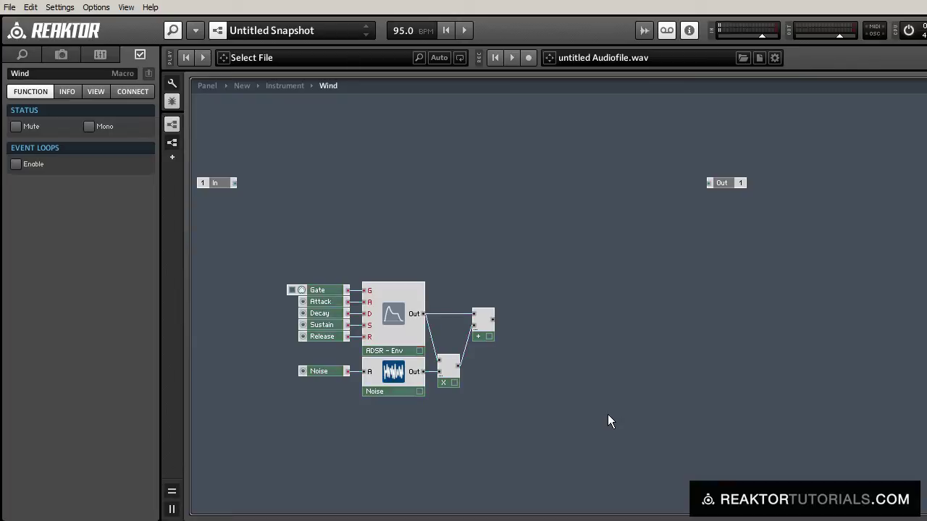
Insert a NotePitch module with an Expon. (F) module just right of it
double_click(608, 415)
text(note pi)
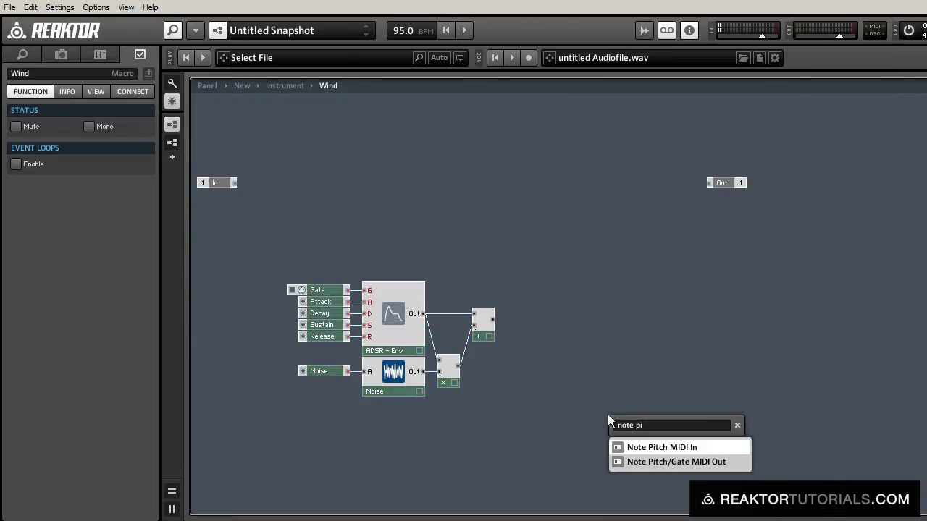
key(Return)
drag(607, 414, 283, 226)
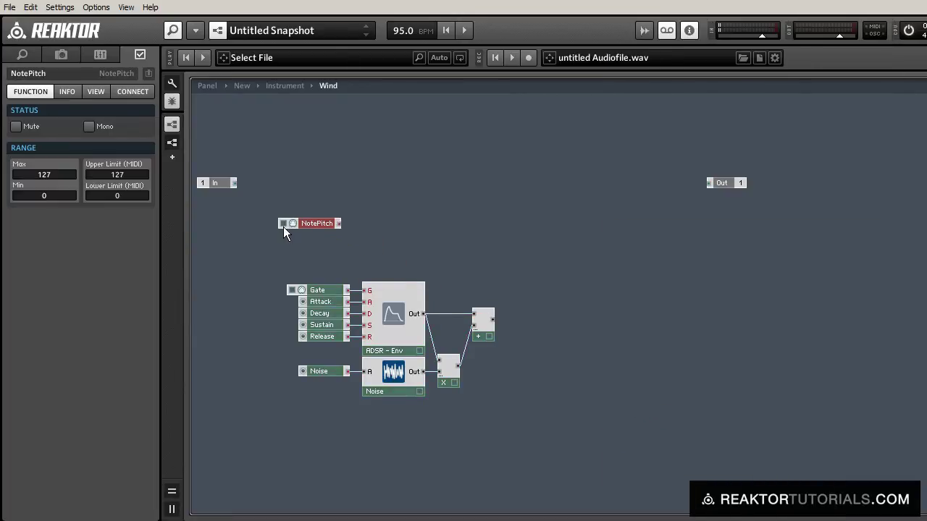
click(466, 272)
double_click(466, 273)
text(exp)
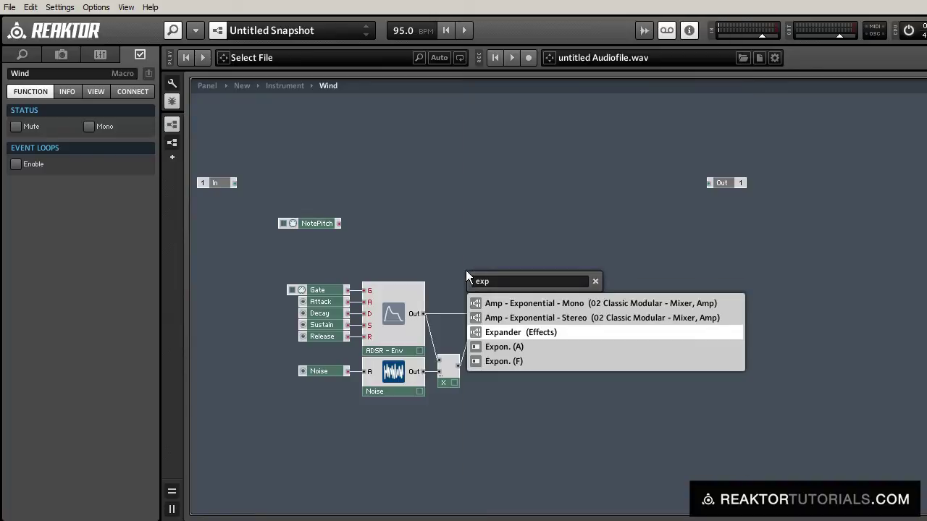
key(Down)
key(Down)
key(Return)
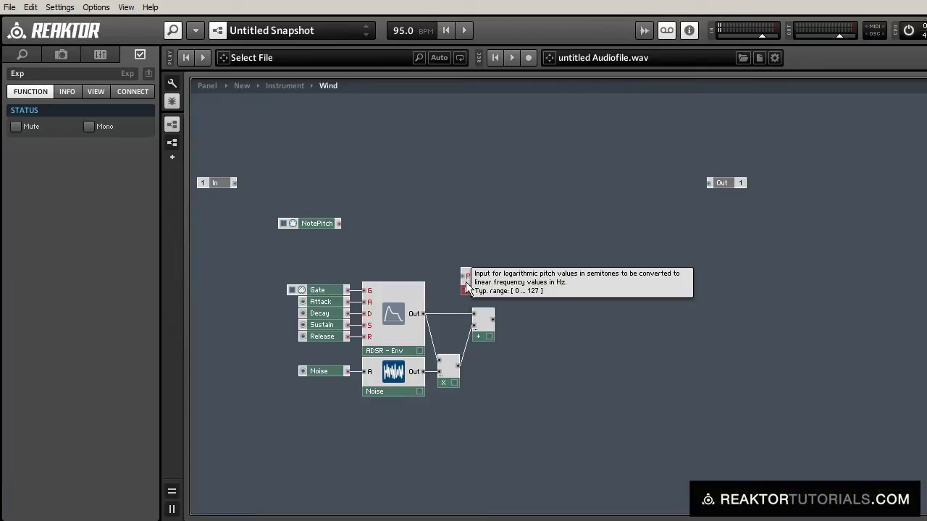
drag(465, 282, 357, 224)
Add a 1/x module fed by the Exp module's F output
click(463, 233)
double_click(464, 239)
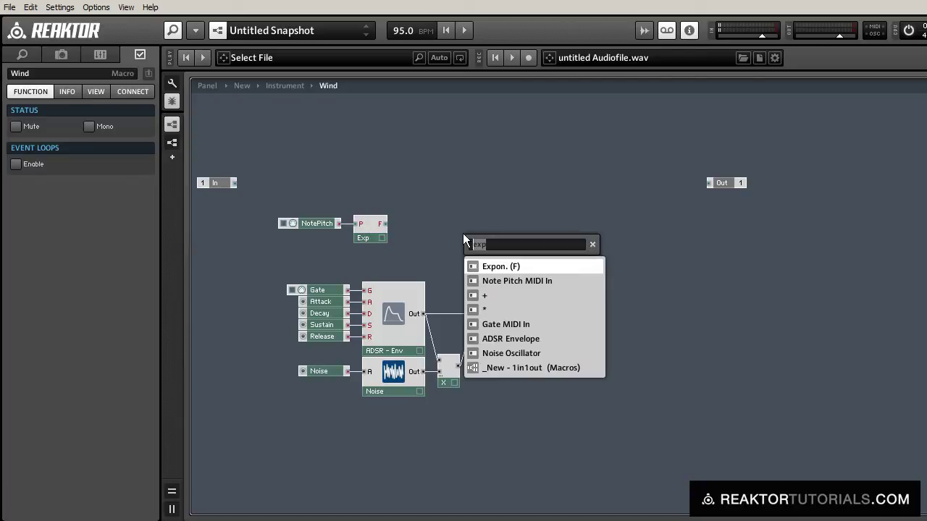
text(1/x)
key(Return)
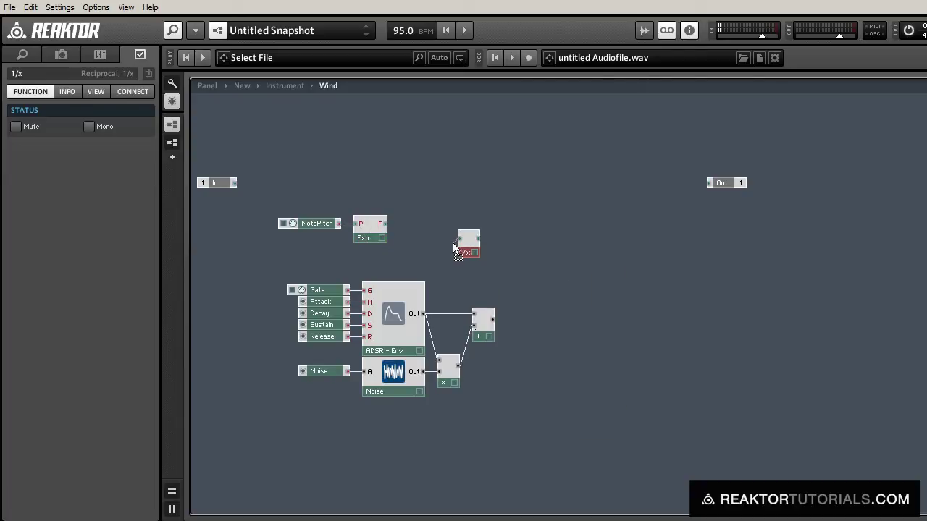
drag(455, 247, 385, 224)
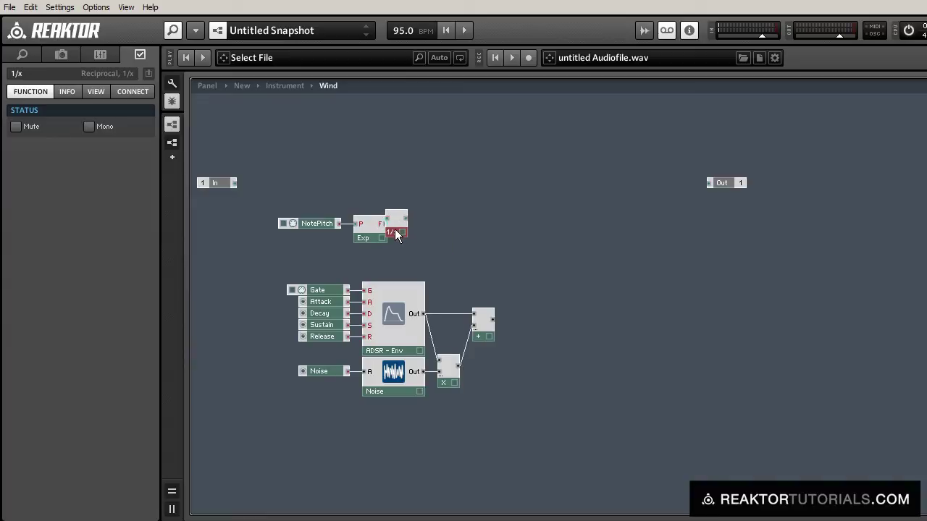
Multiply the 1/x output by a constant of 1000 and reposition the pitch chain
double_click(403, 236)
text(*)
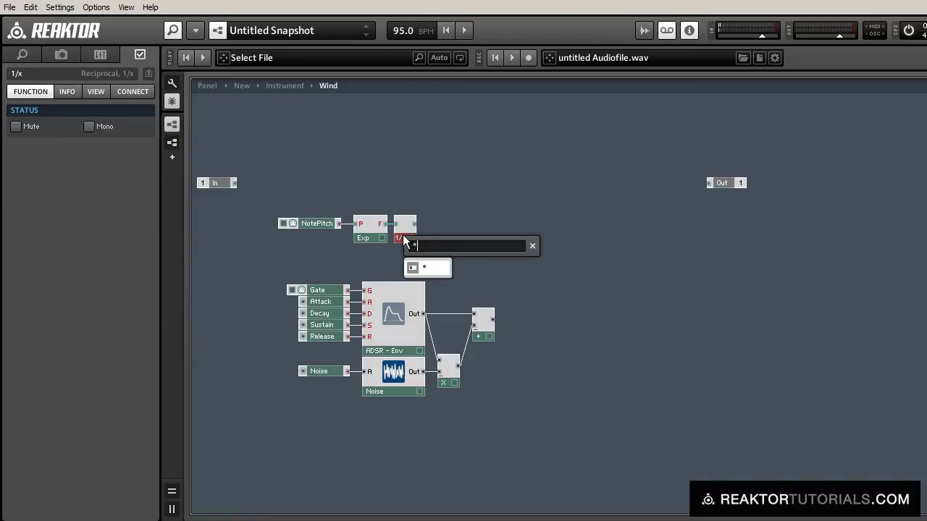
key(Return)
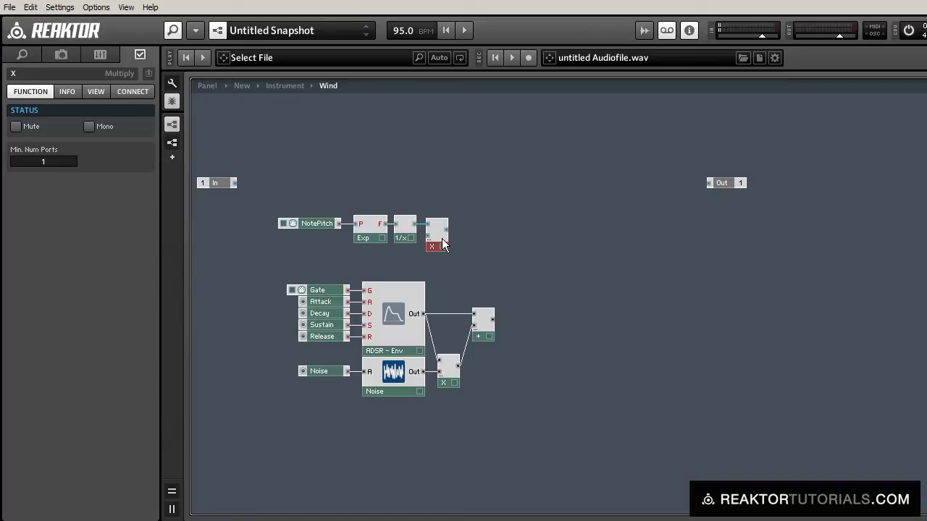
right_click(429, 236)
click(465, 256)
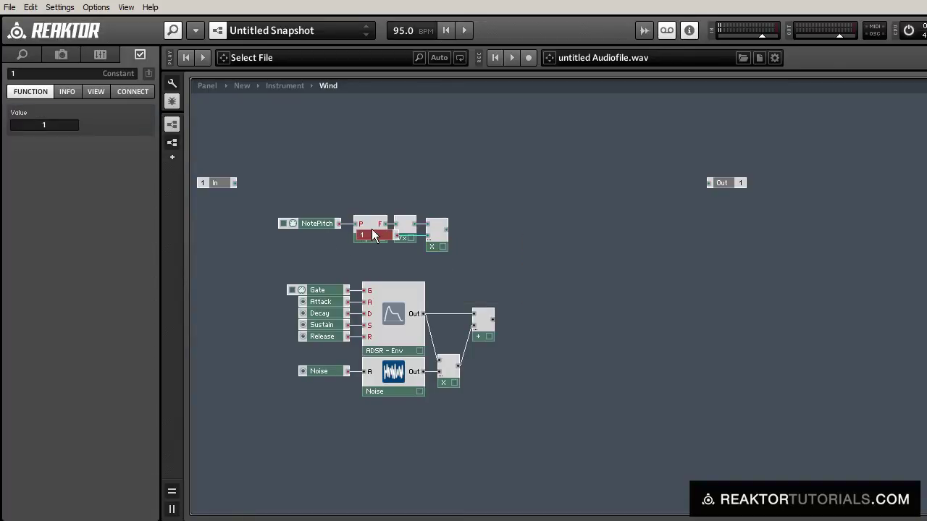
drag(354, 234, 313, 234)
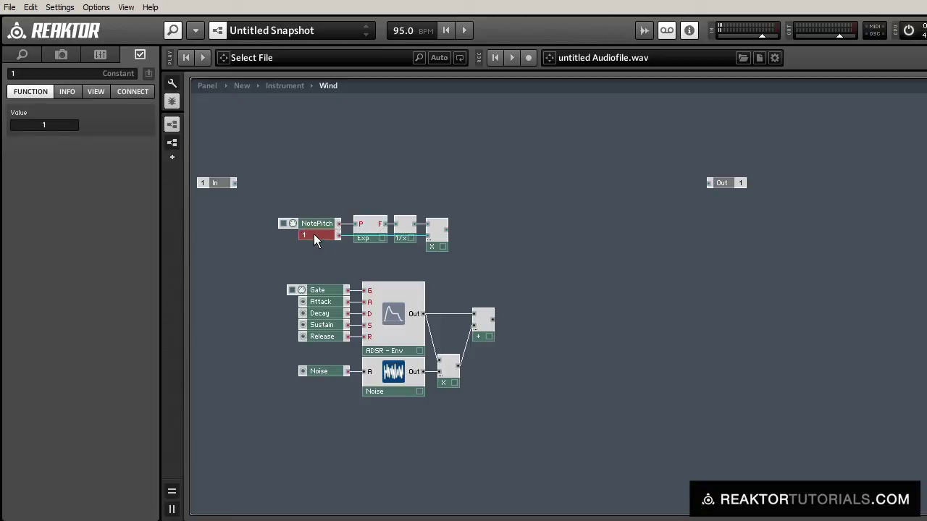
click(59, 123)
key(Return)
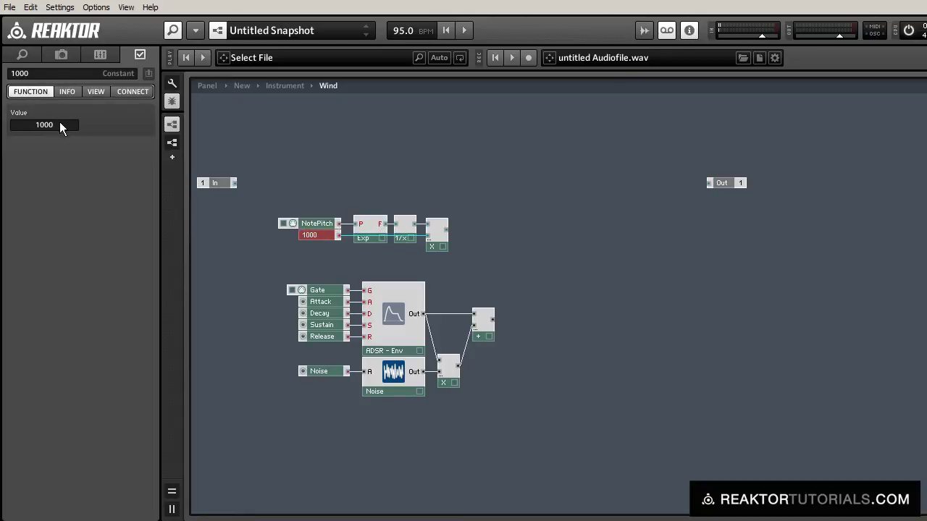
click(451, 238)
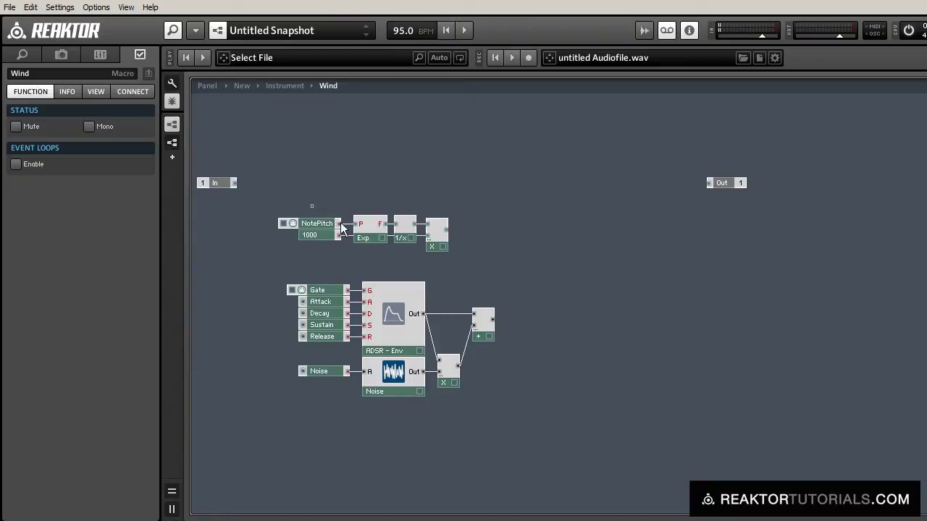
drag(272, 210, 415, 251)
click(515, 247)
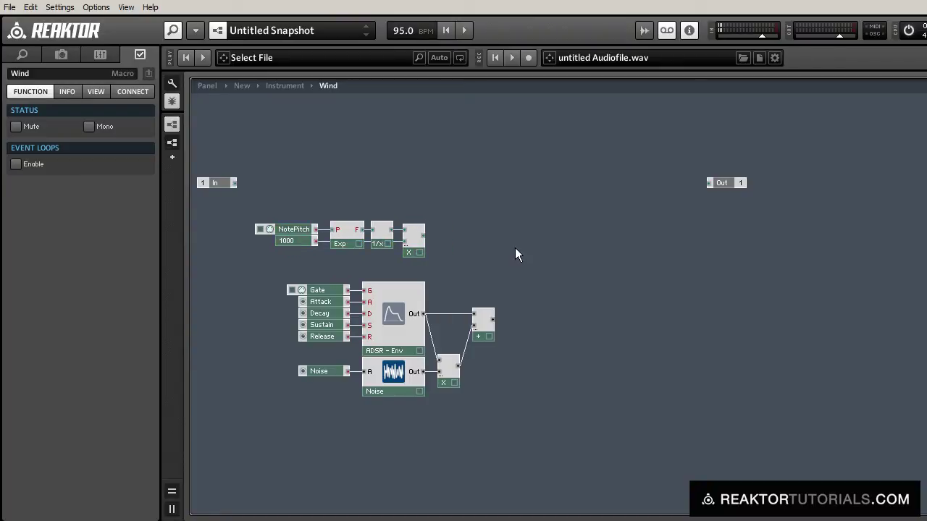
Scale the pitch chain output with another Multiply by a constant of 0.5
double_click(515, 248)
key(Return)
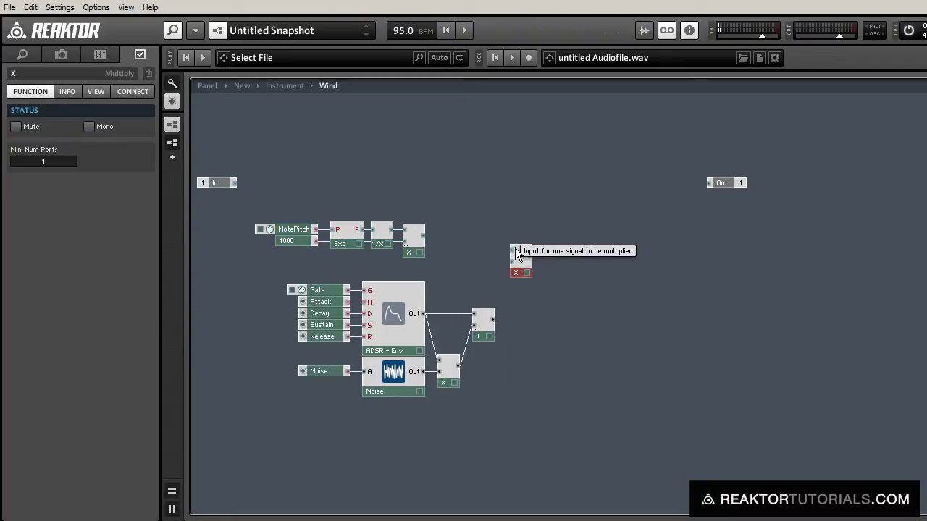
drag(423, 234, 501, 245)
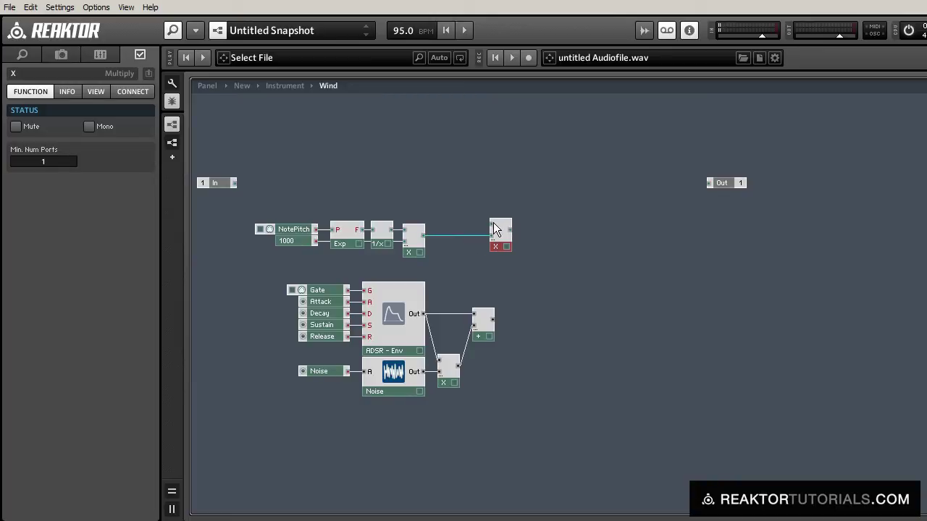
right_click(493, 223)
click(514, 242)
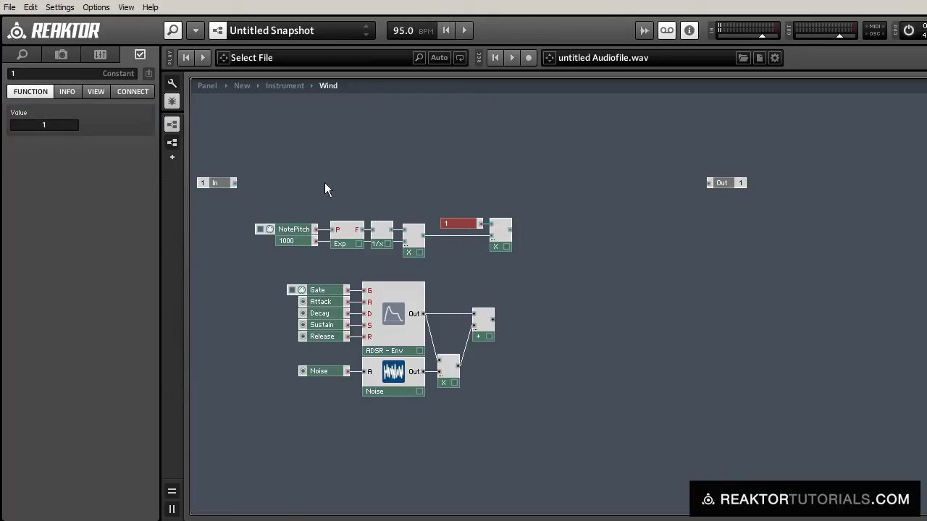
click(44, 128)
text(0.5)
key(Return)
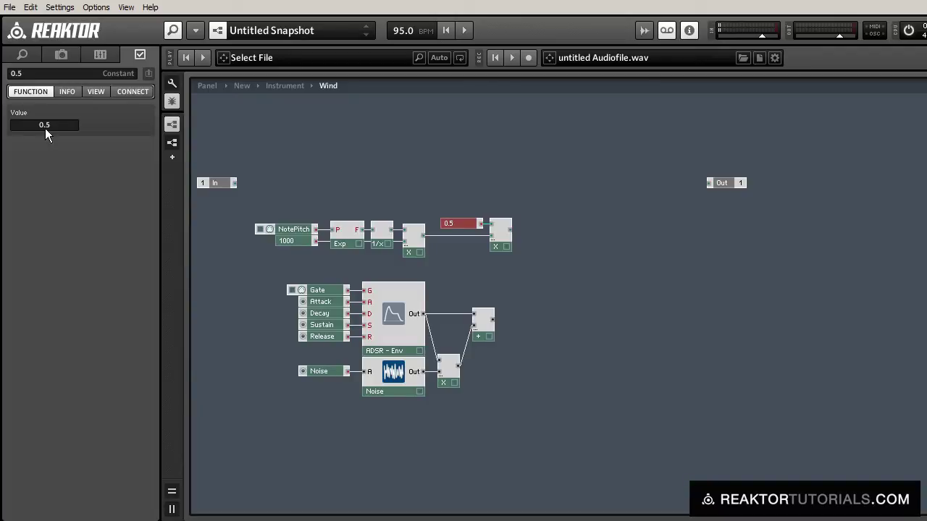
click(596, 266)
Insert a Single Delay whose delay time comes from the 0.5 multiplier
double_click(596, 266)
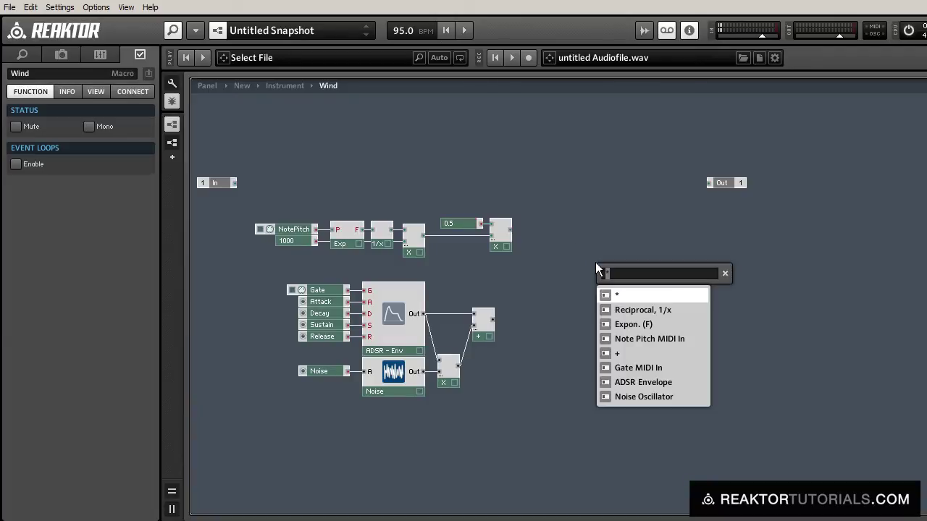
text(singl)
key(Return)
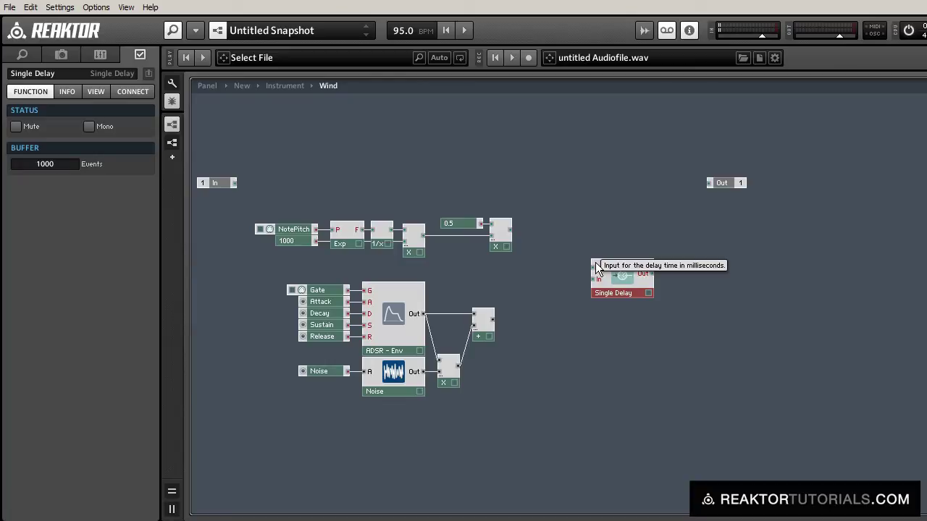
drag(595, 268, 525, 238)
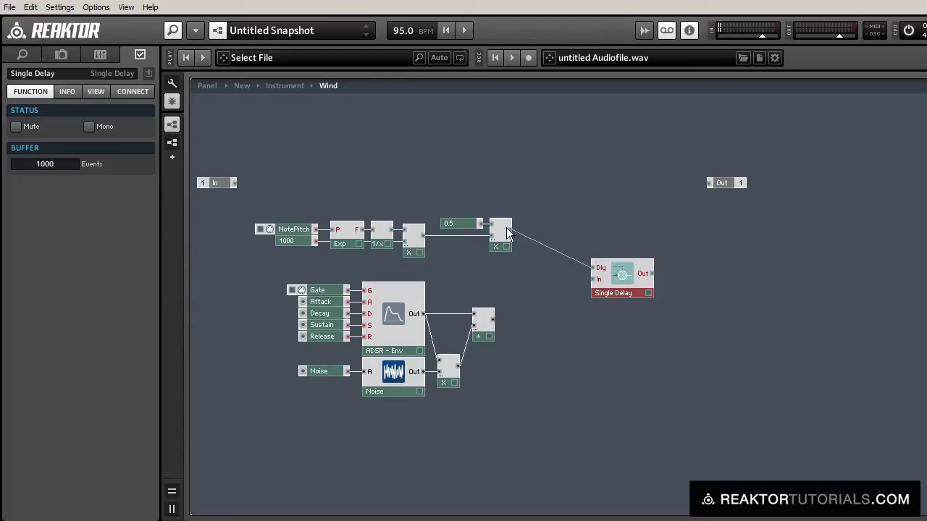
drag(621, 289, 591, 251)
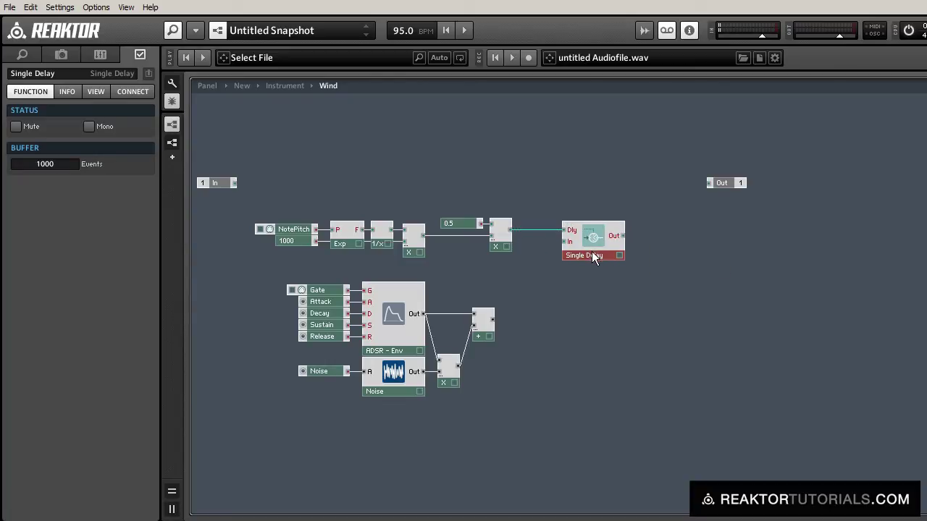
click(594, 289)
Add an Add module taking the noise mix and feeding the delay's input
double_click(594, 288)
text(+)
key(Return)
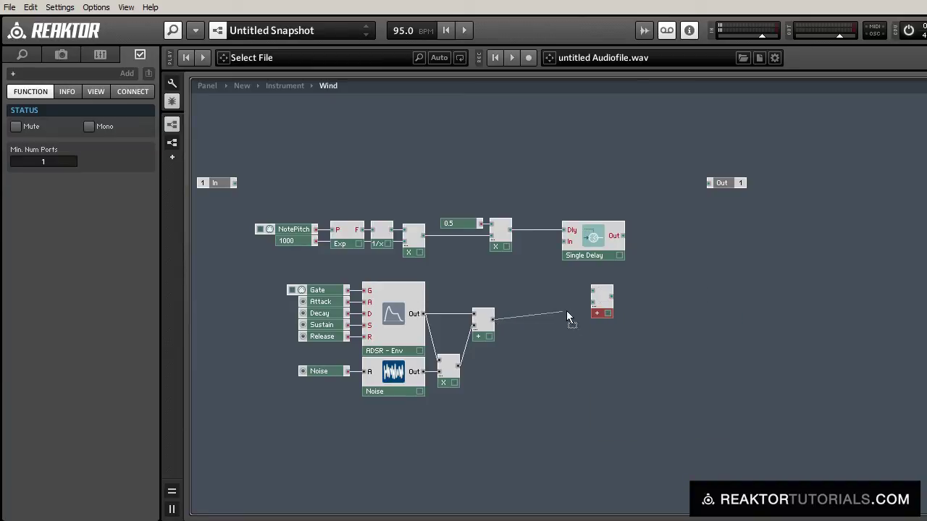
drag(566, 316, 568, 244)
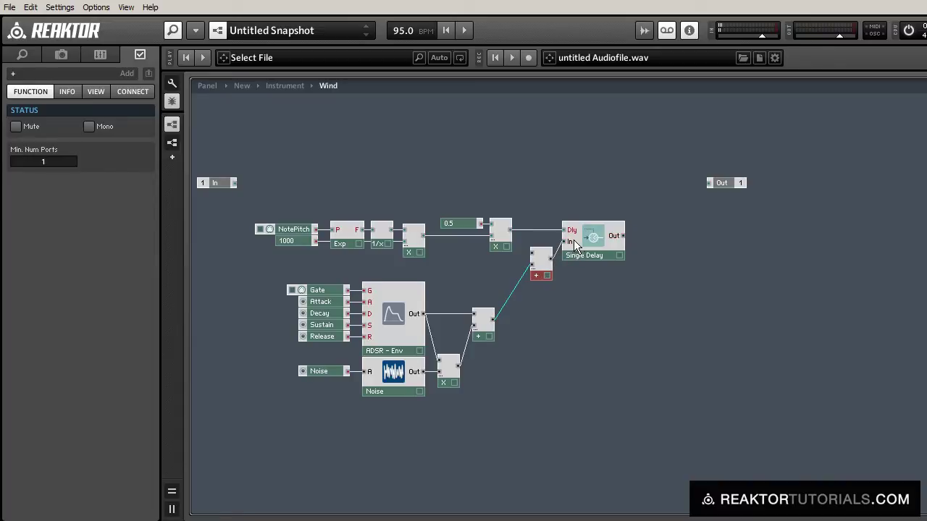
click(510, 330)
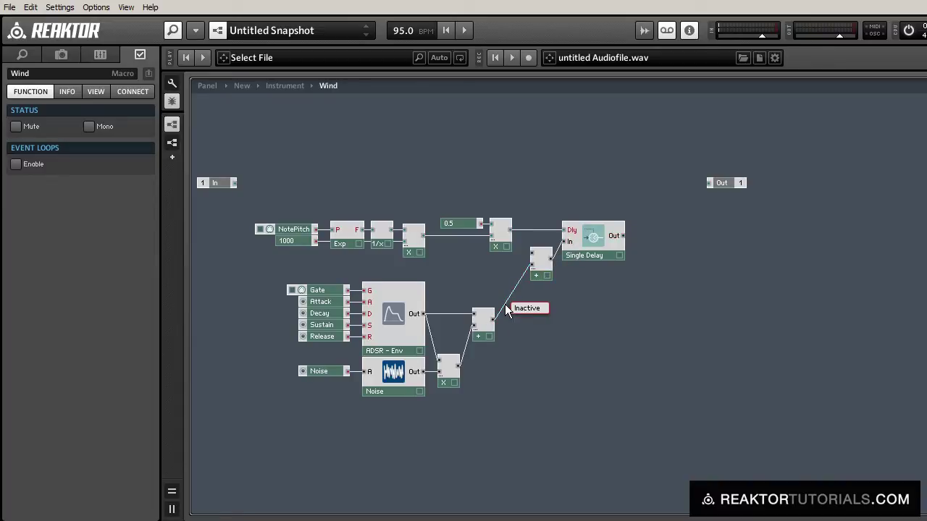
drag(544, 273, 543, 255)
Place a Multiply and a Subtract module beside the Single Delay, with the delay output into the Multiply
click(563, 287)
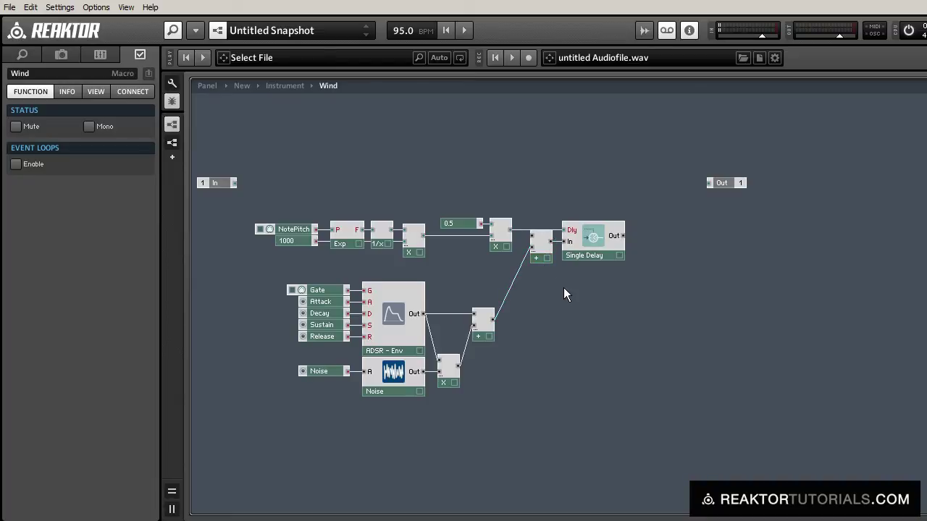
double_click(671, 344)
text(*)
key(Return)
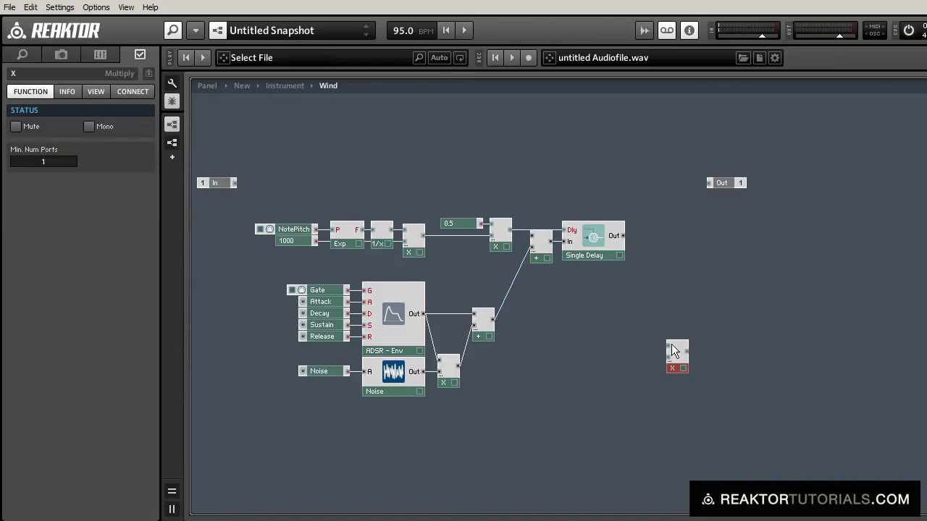
double_click(671, 344)
text(-)
key(Return)
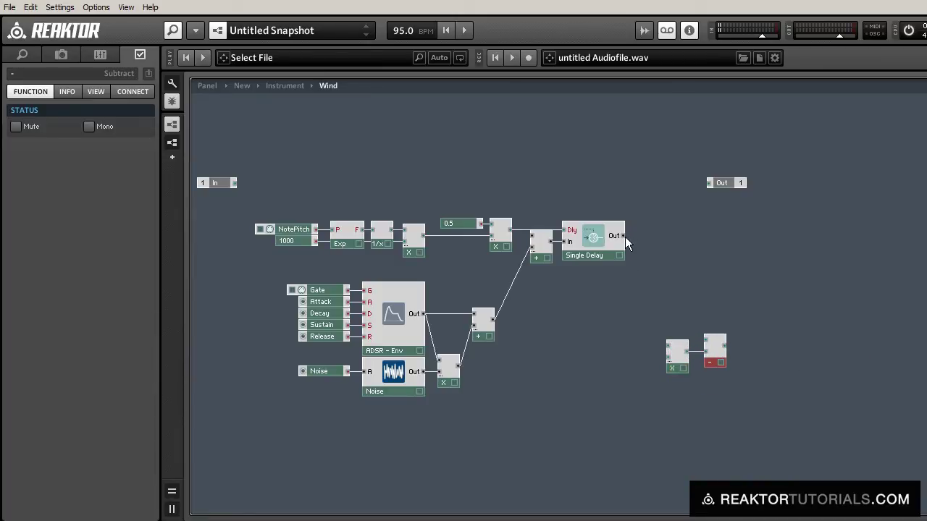
drag(665, 321, 692, 257)
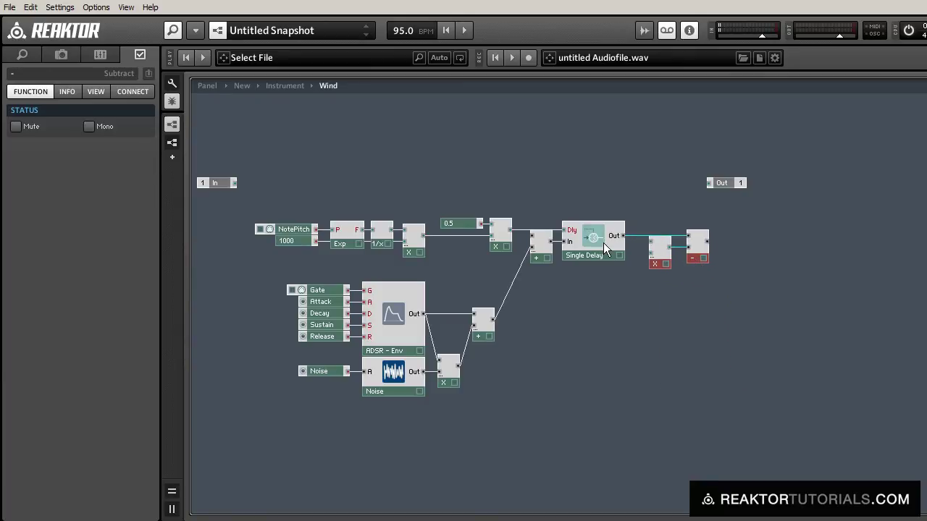
drag(622, 238, 664, 268)
click(661, 273)
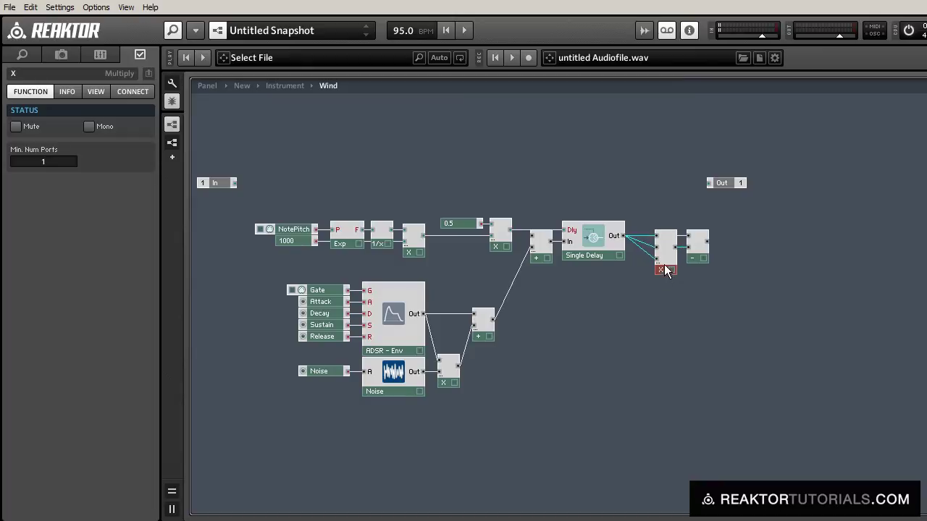
drag(652, 210, 675, 257)
Insert an Add module right of the Subtract module, fed by the Subtract's output
click(674, 286)
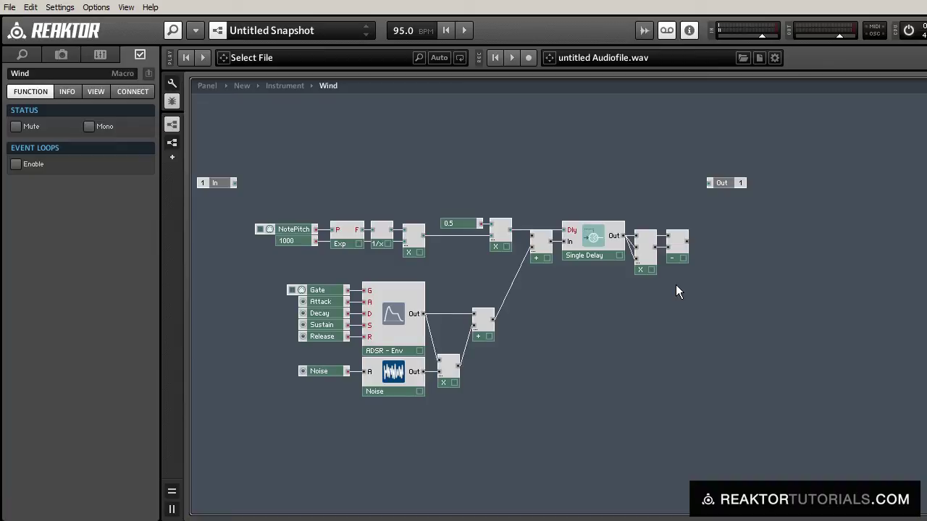
click(587, 357)
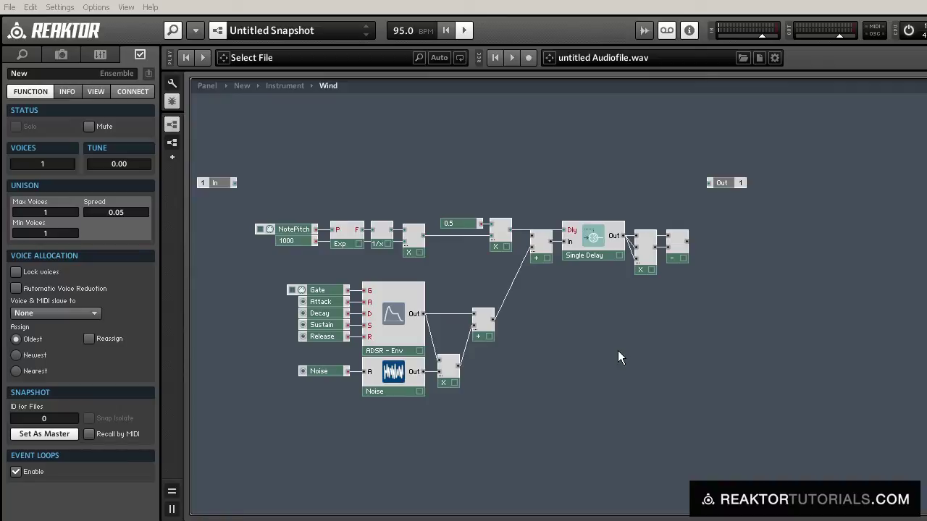
click(617, 350)
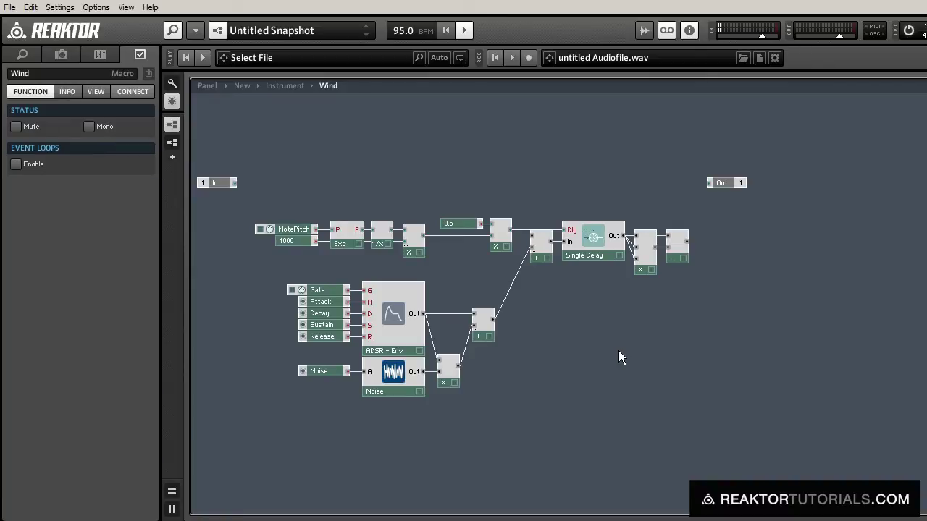
double_click(619, 351)
key(Return)
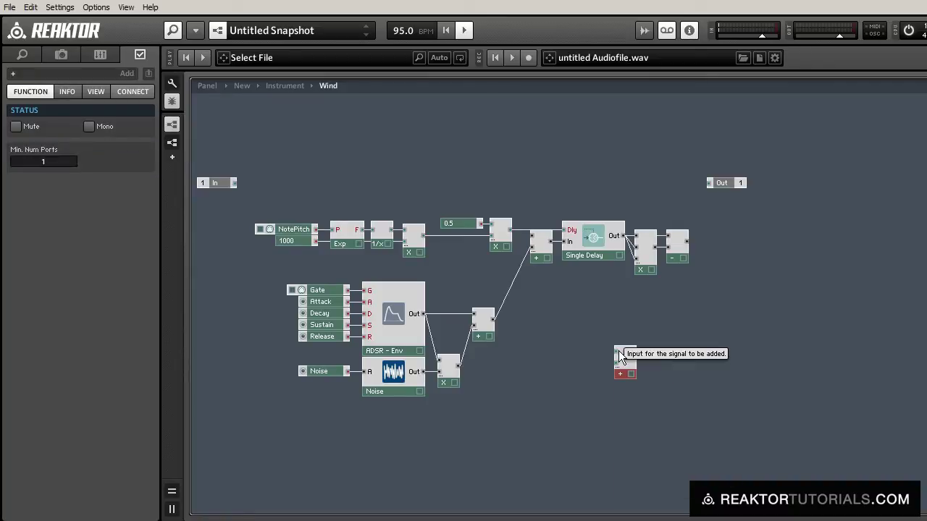
drag(612, 365, 710, 251)
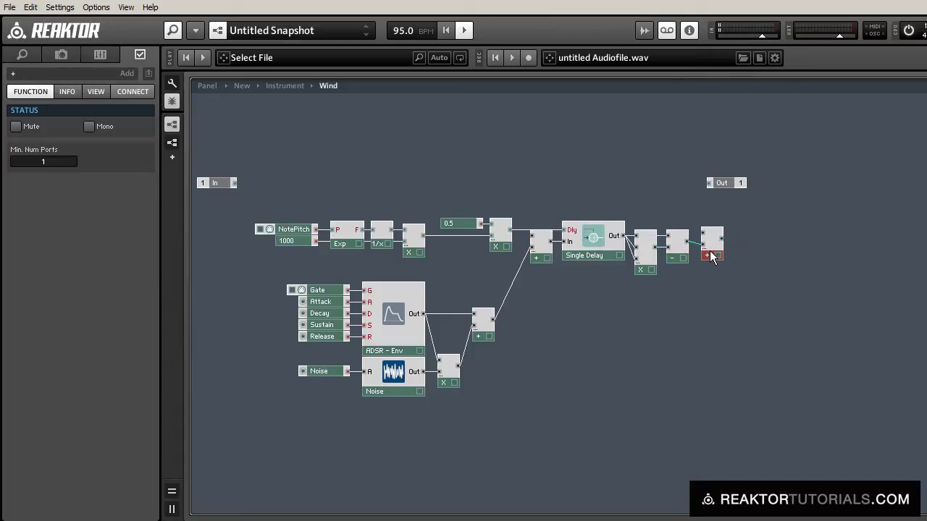
click(741, 267)
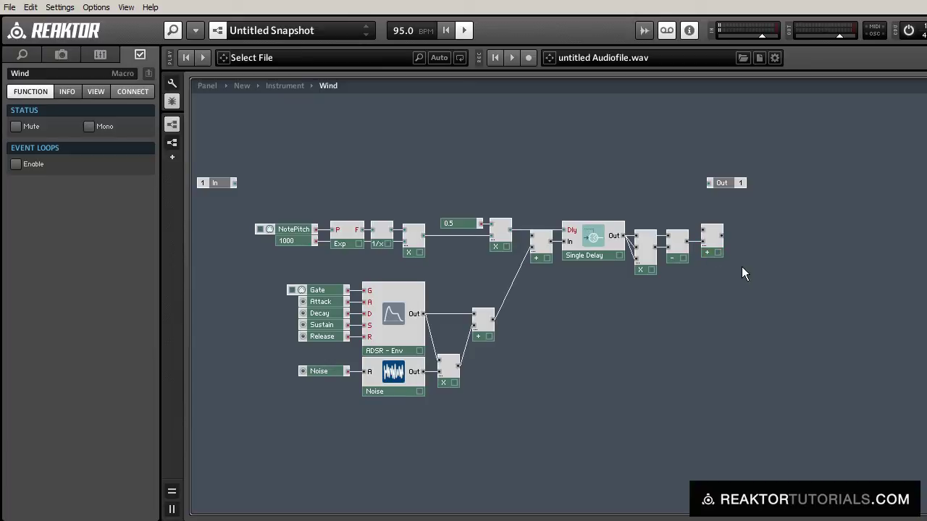
Insert an HP/LP 1-Pole Filter right after the Add module
double_click(741, 267)
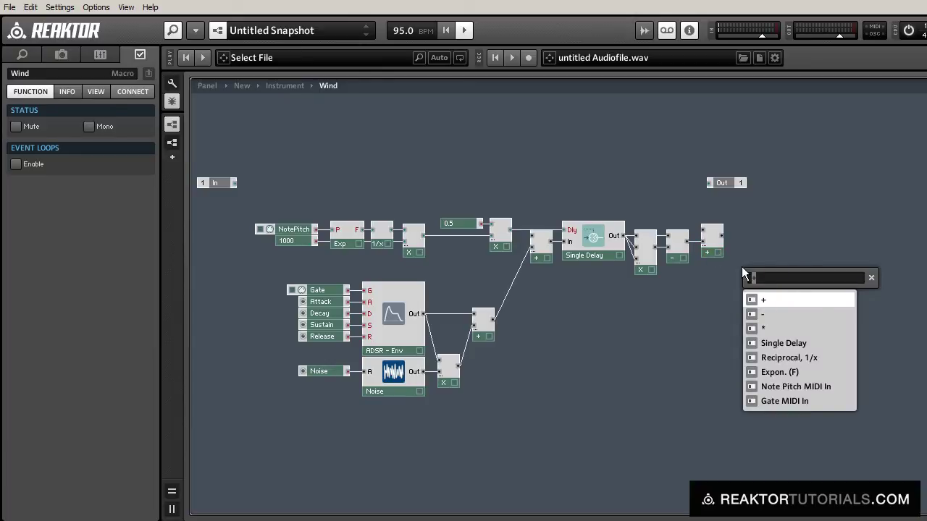
text(hp/)
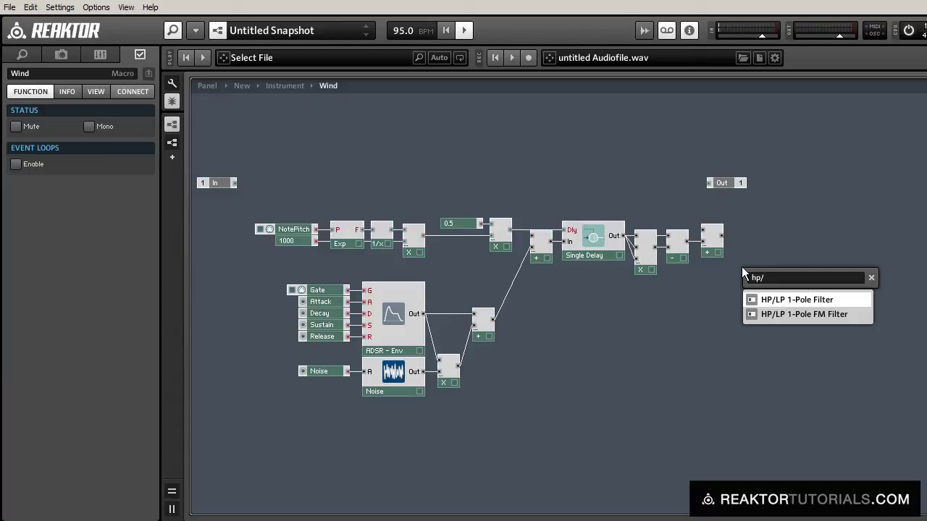
key(Return)
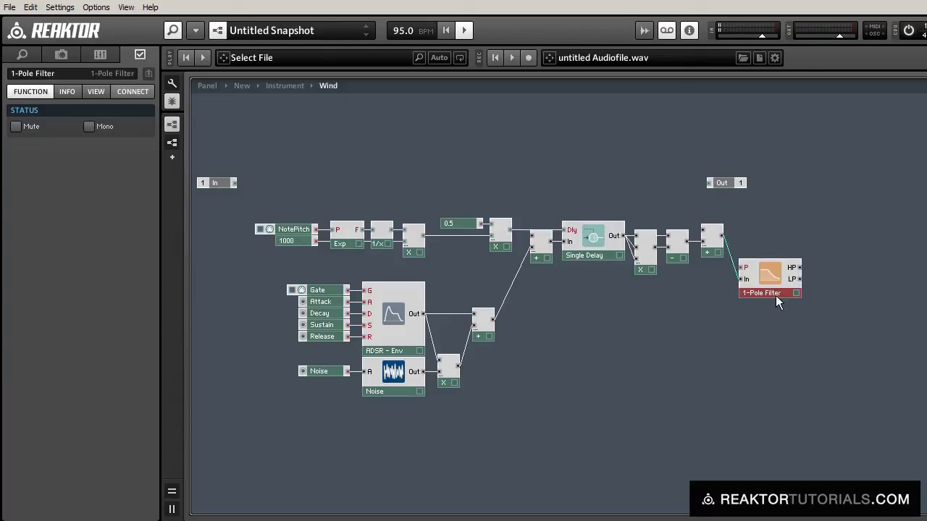
drag(775, 295, 769, 257)
Give the filter's cutoff a control fader named Bright, ranging 70–110
right_click(737, 230)
click(757, 236)
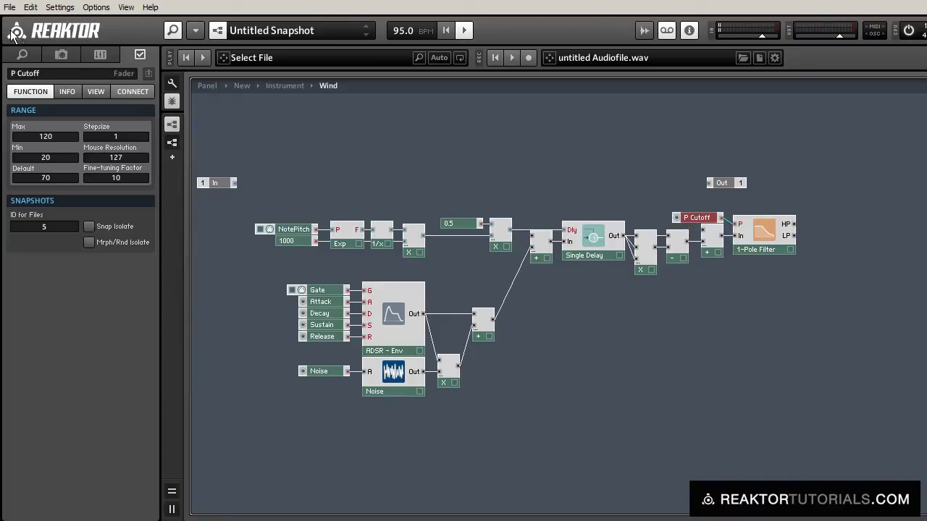
click(55, 74)
text(Bright)
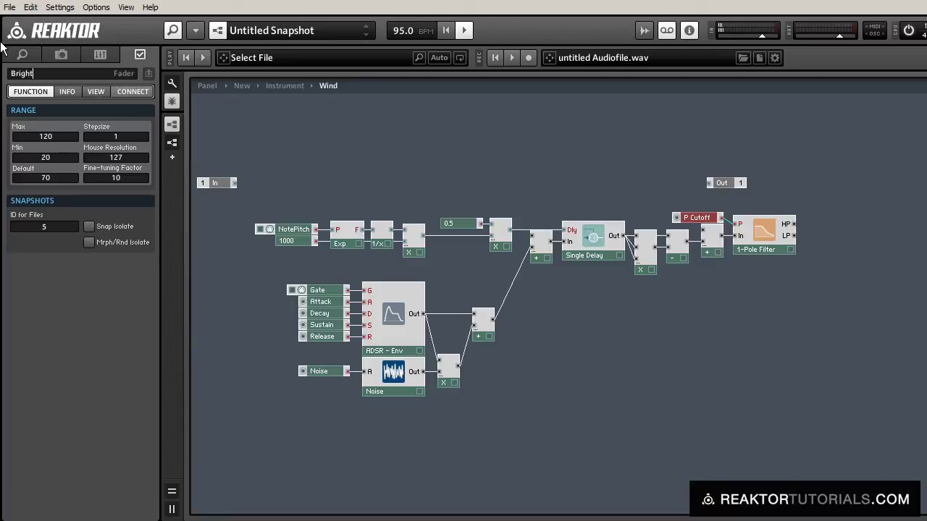
key(Return)
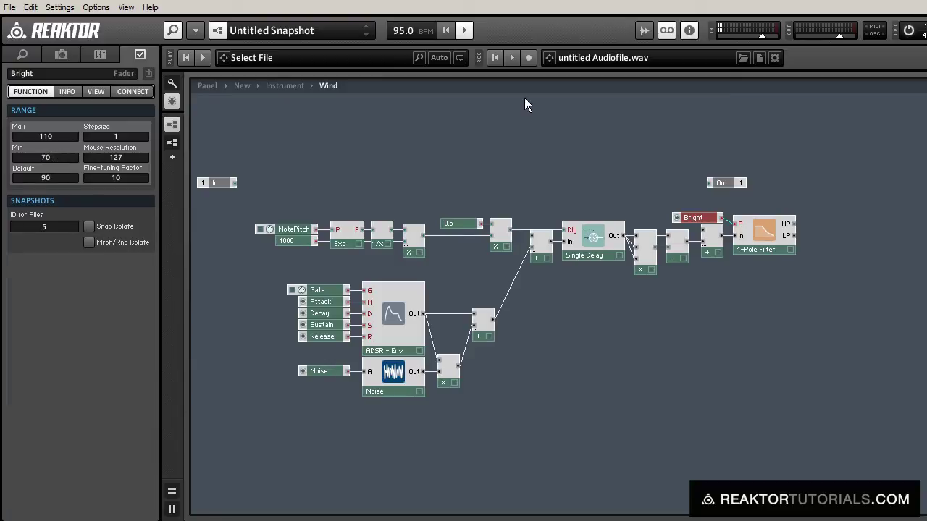
click(769, 332)
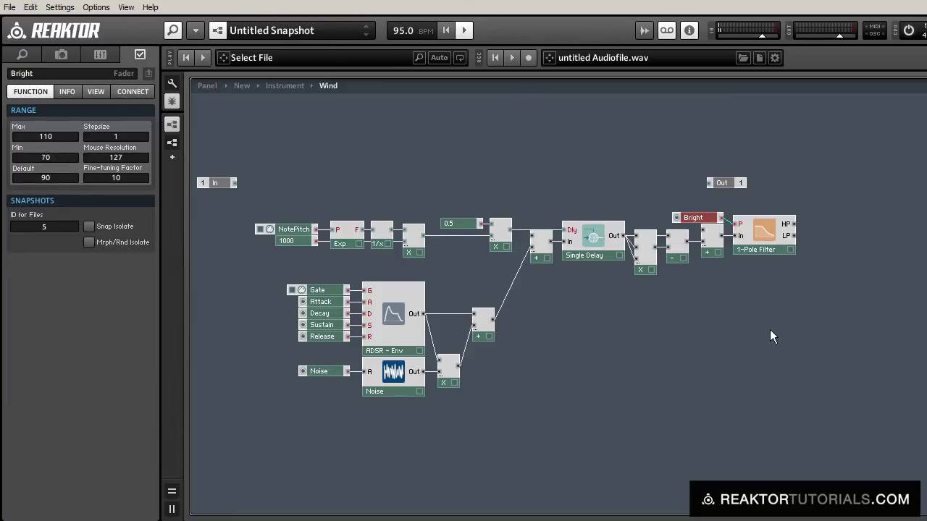
Duplicate the existing Single Delay with copy and paste
click(596, 256)
key(ctrl+c)
key(ctrl+v)
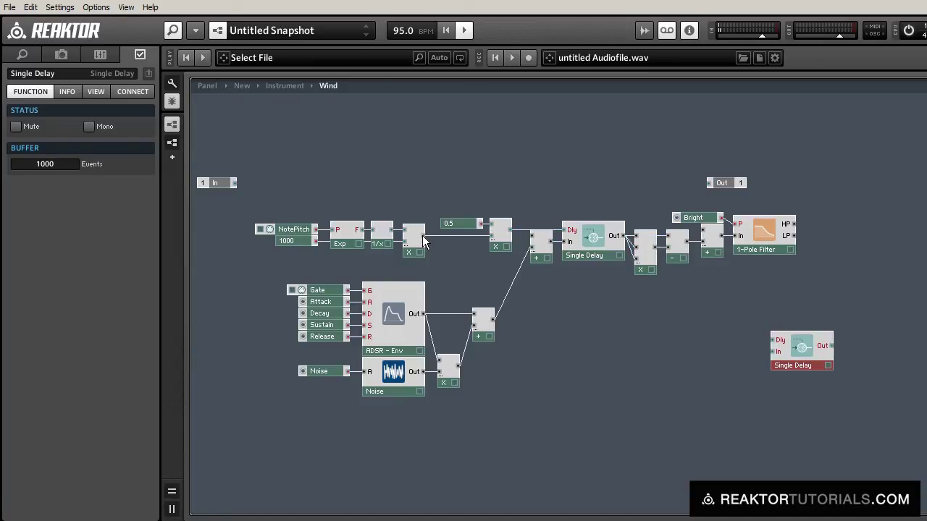
Feed the multiplier output and the filter's LP output into the copied Single Delay
mouse_move(424, 237)
mouse_down()
mouse_move(764, 340)
mouse_move(837, 322)
mouse_move(896, 266)
mouse_move(897, 257)
mouse_move(875, 257)
mouse_up()
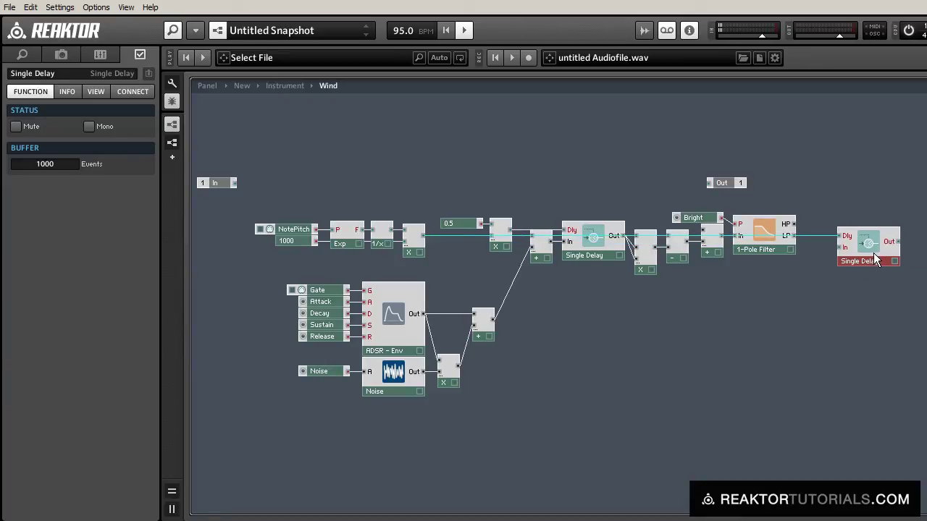
click(829, 262)
drag(786, 239, 839, 249)
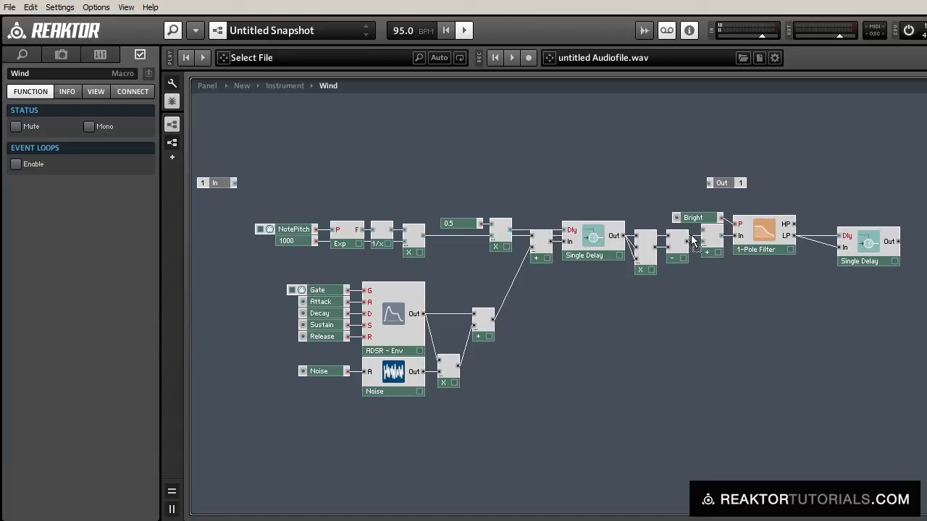
Nudge the second Single Delay slightly left beside the filter modules
drag(701, 205, 784, 262)
click(773, 285)
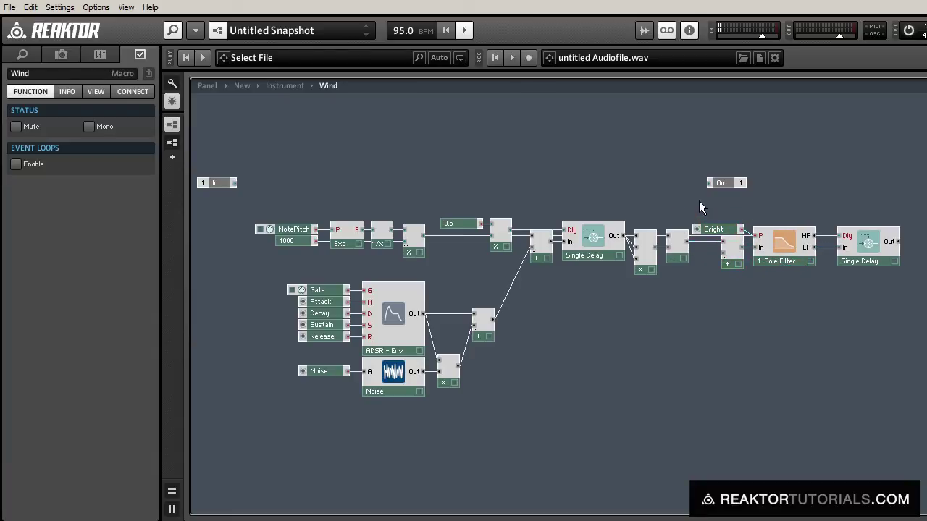
click(730, 257)
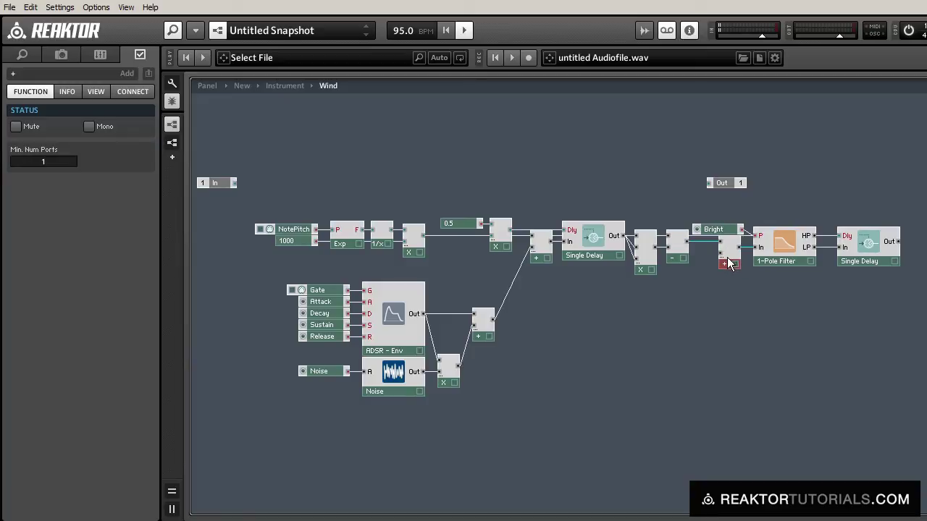
drag(708, 225, 792, 259)
click(879, 260)
drag(880, 261, 868, 260)
click(704, 216)
Put Bright above the first Single Delay, shift the chain left, and move the adder below
drag(709, 230, 590, 220)
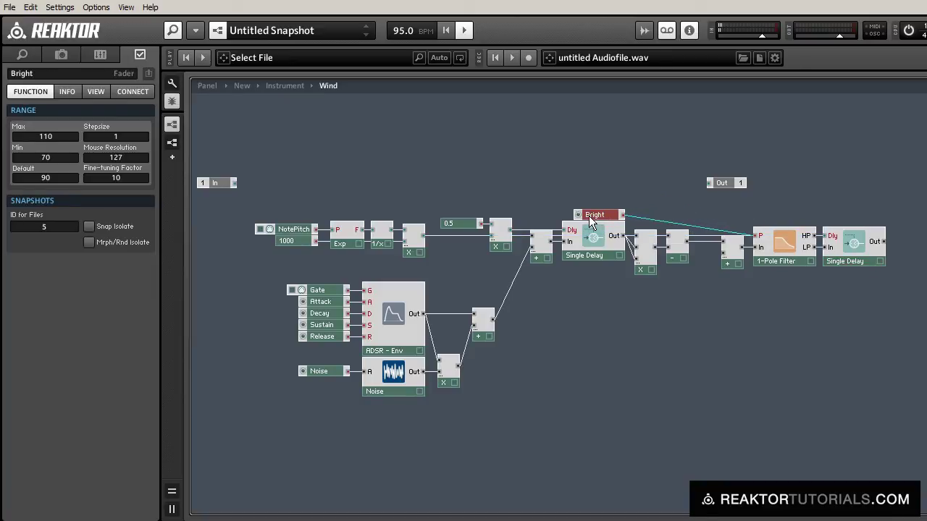
drag(710, 212, 847, 259)
click(735, 291)
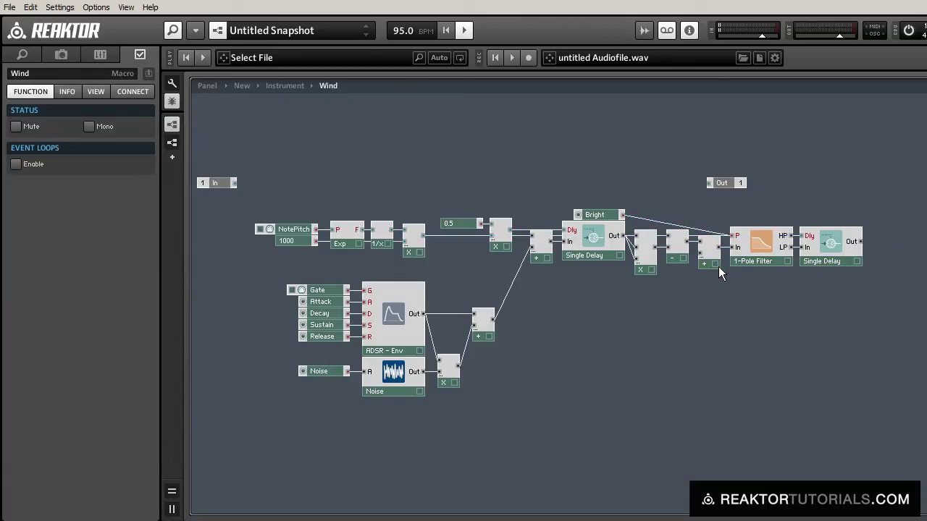
click(716, 264)
drag(544, 260, 538, 309)
Add a Multiply below the second Single Delay and connect the delay's output to it
click(509, 311)
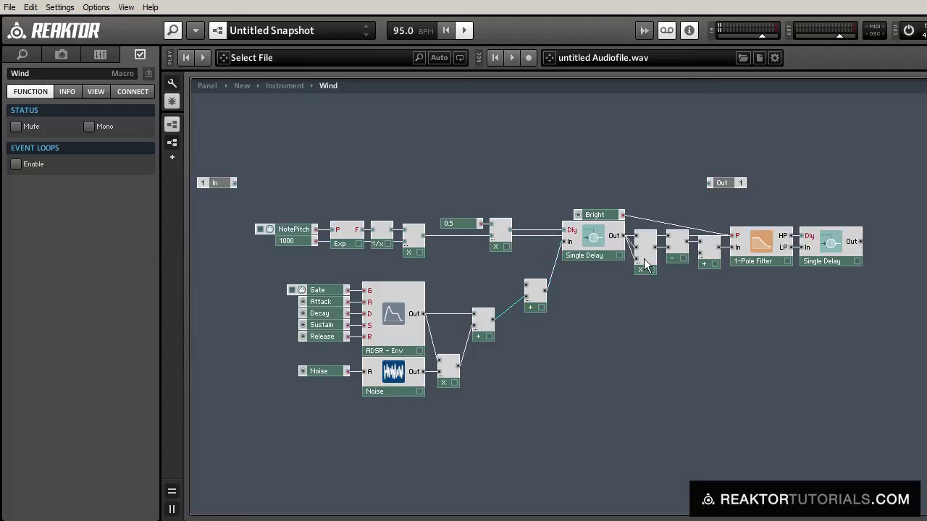
click(714, 265)
click(832, 329)
text(mult)
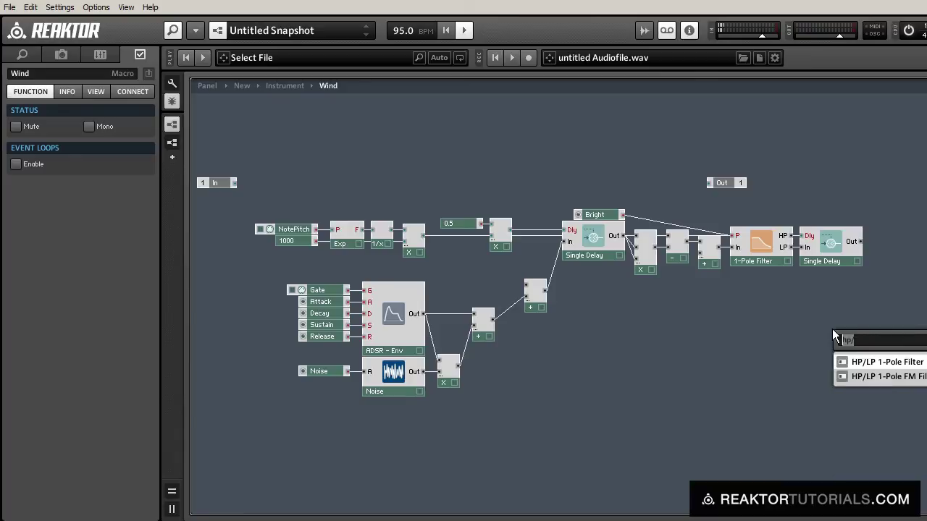
key(Return)
drag(833, 346, 882, 289)
drag(860, 241, 873, 254)
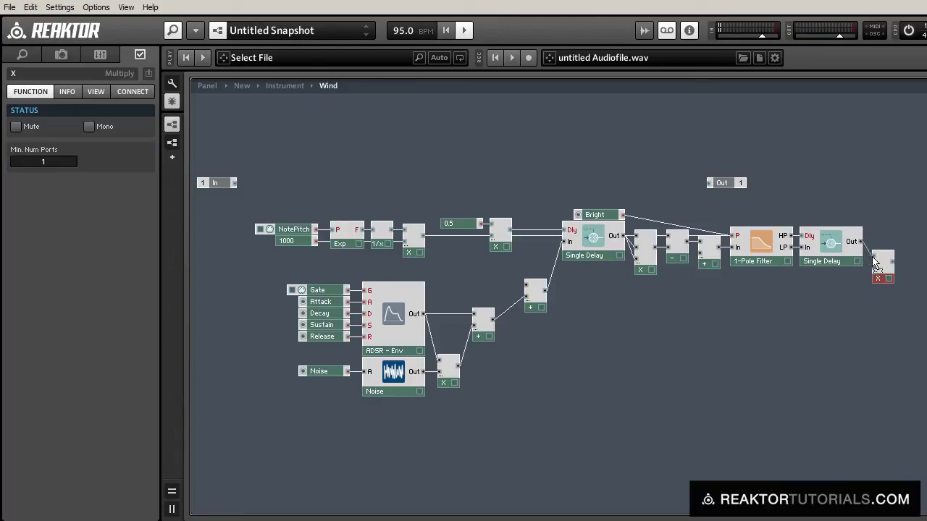
Attach a constant of 0.5 to the Multiply's lower input
right_click(886, 279)
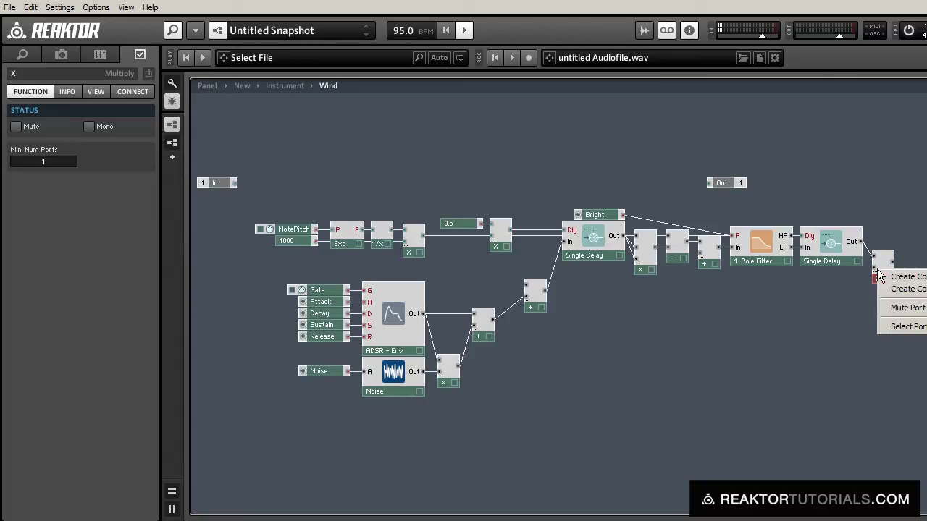
click(901, 273)
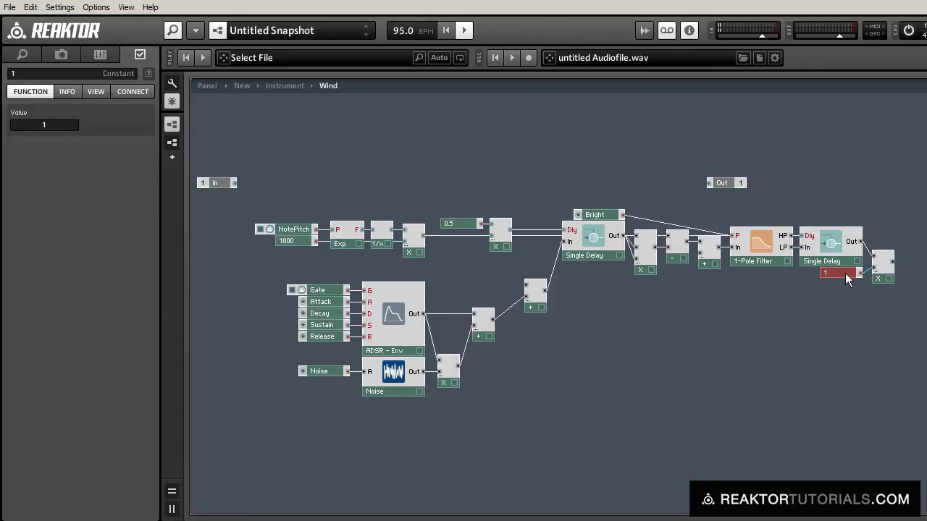
drag(882, 278, 878, 285)
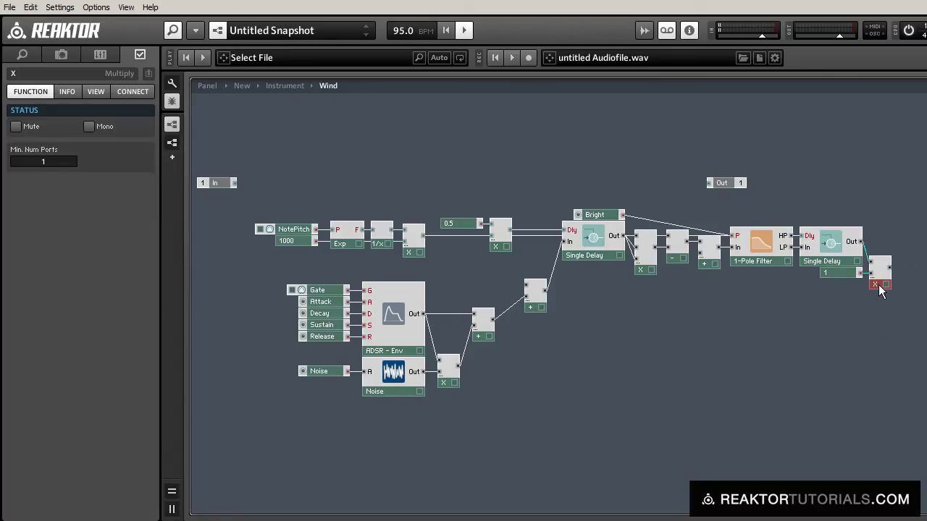
click(850, 277)
double_click(26, 125)
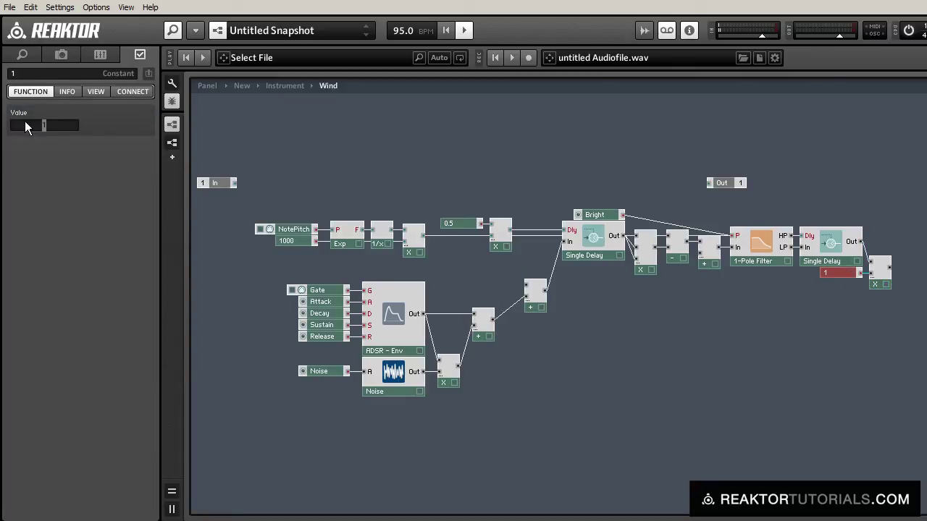
text(0.5)
key(Return)
click(657, 332)
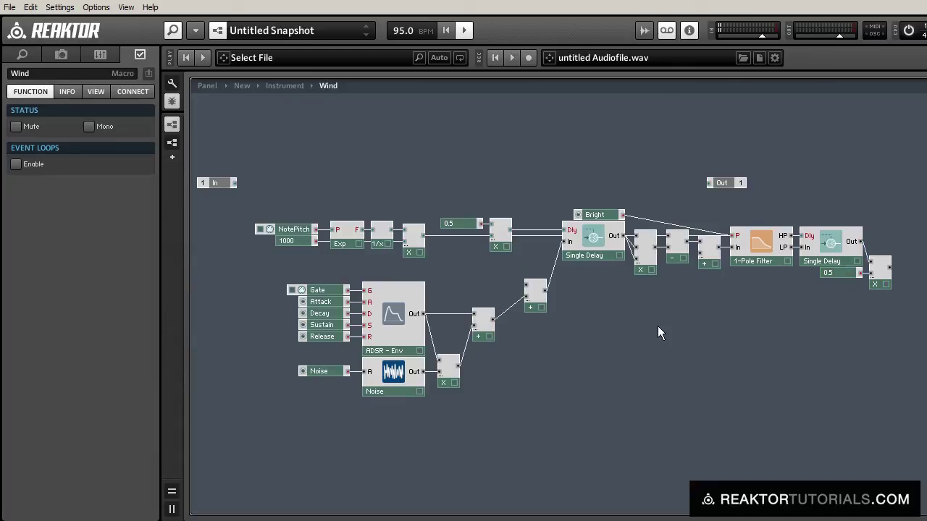
Wire the Multiply output back into the adder as feedback
drag(888, 267, 885, 299)
click(884, 277)
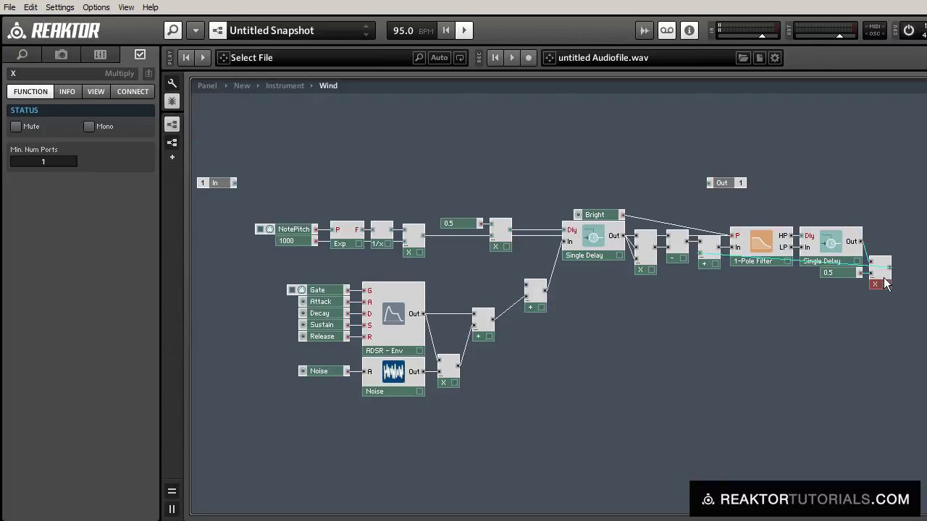
drag(889, 268, 527, 284)
Shift the whole structure up and left and delete the unused In module
drag(227, 213, 888, 410)
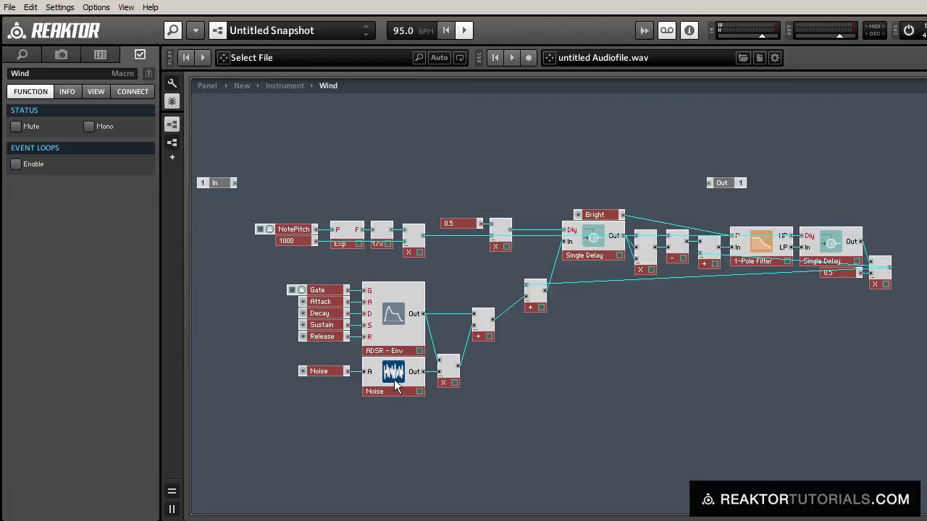
drag(394, 379, 340, 367)
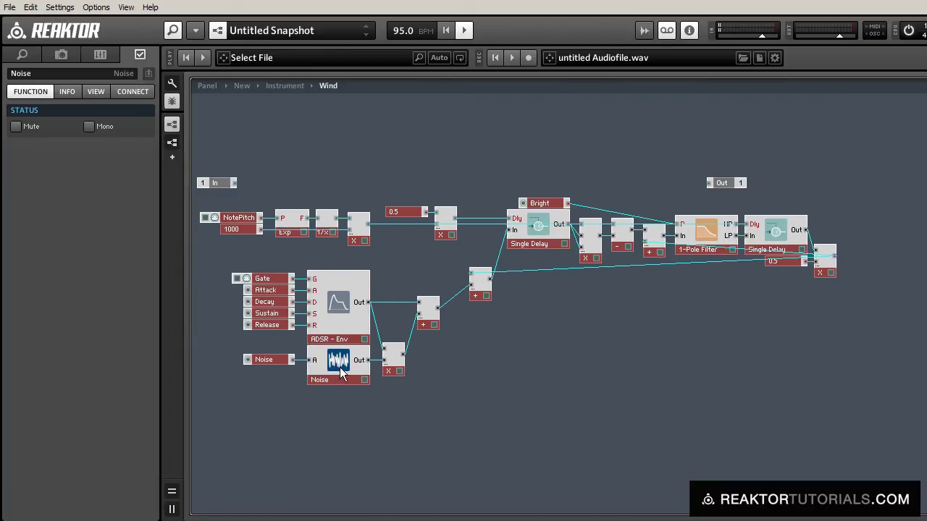
click(351, 439)
click(226, 184)
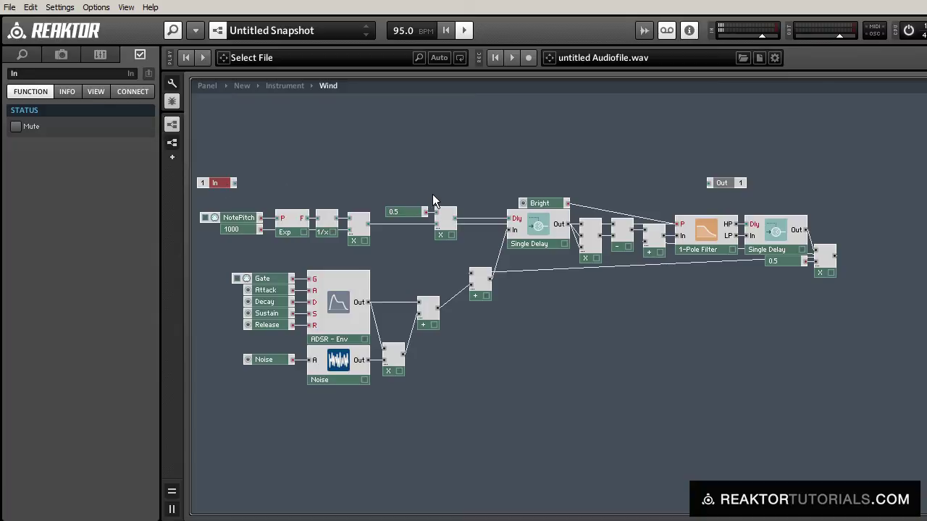
key(Delete)
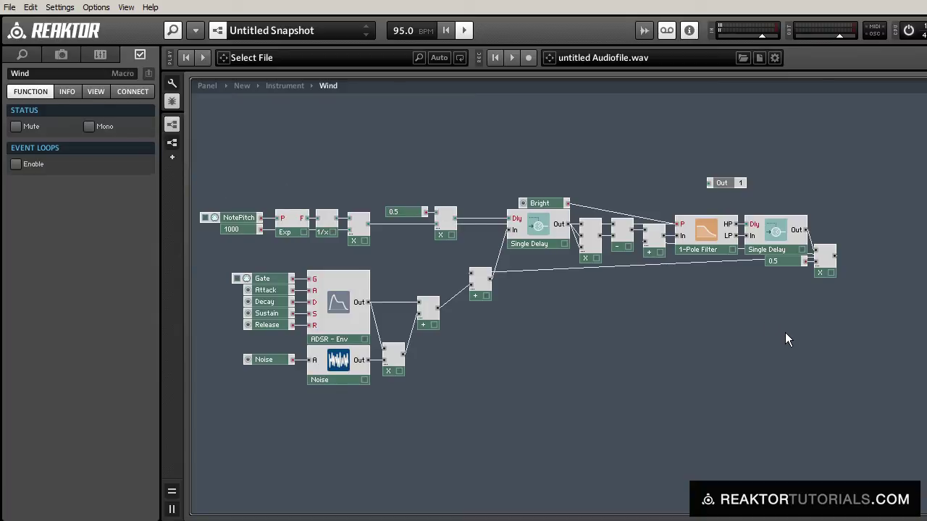
double_click(787, 340)
Add a final Multiply fed by the adder and Single Delay, with Out placed beside it
key(Return)
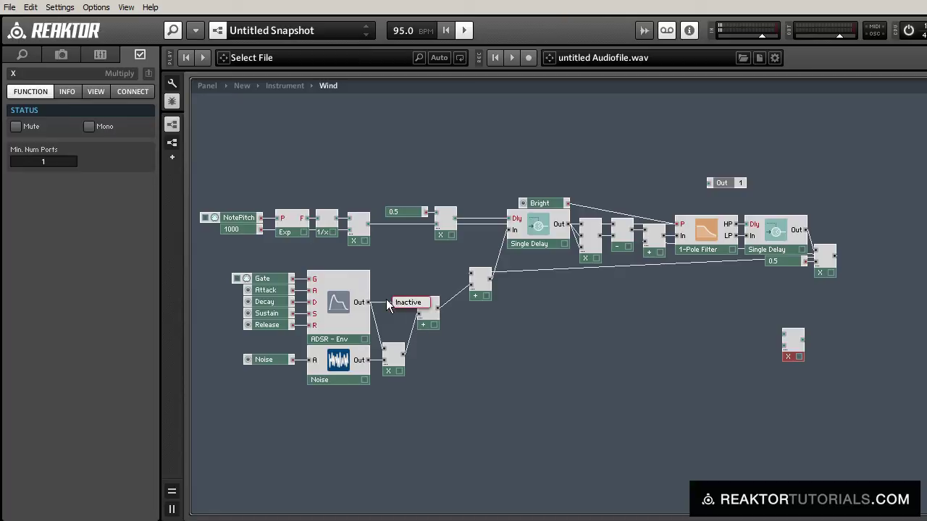
drag(437, 306, 861, 317)
click(737, 183)
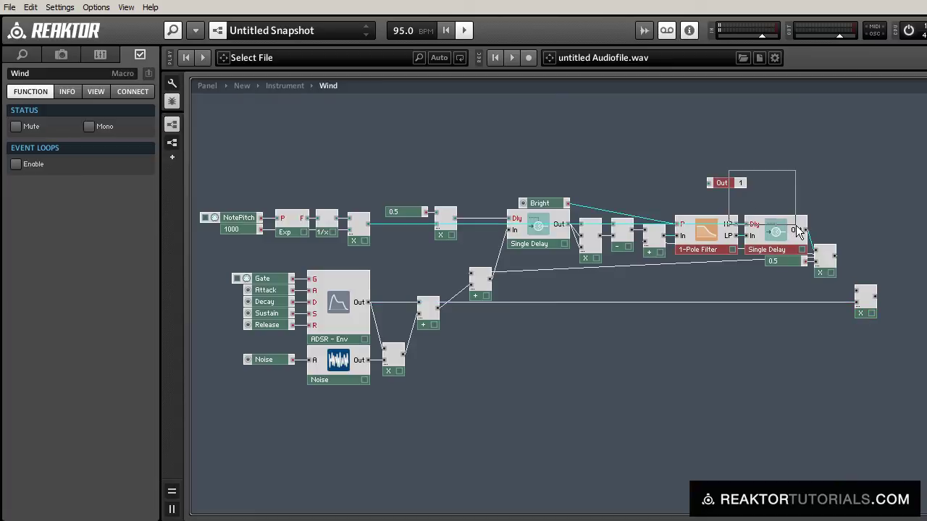
drag(759, 202, 904, 301)
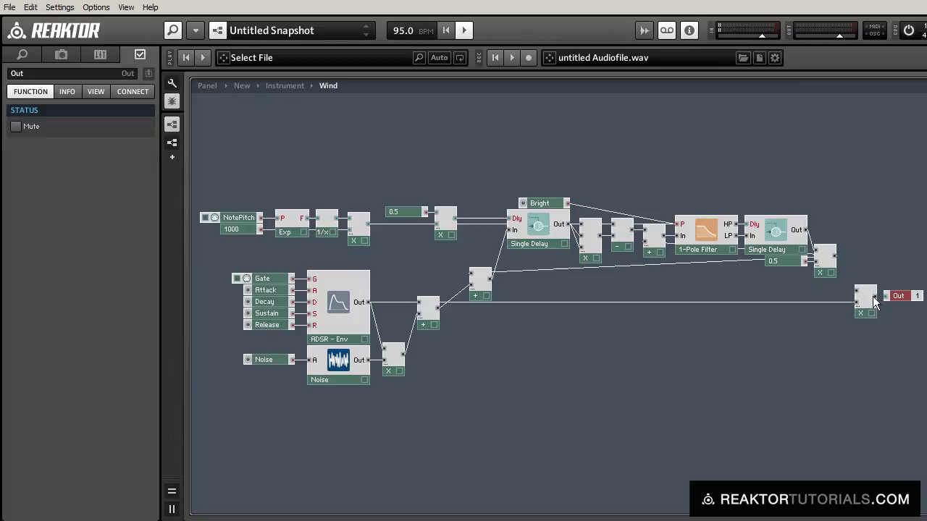
drag(859, 283, 858, 310)
click(841, 347)
drag(807, 229, 845, 296)
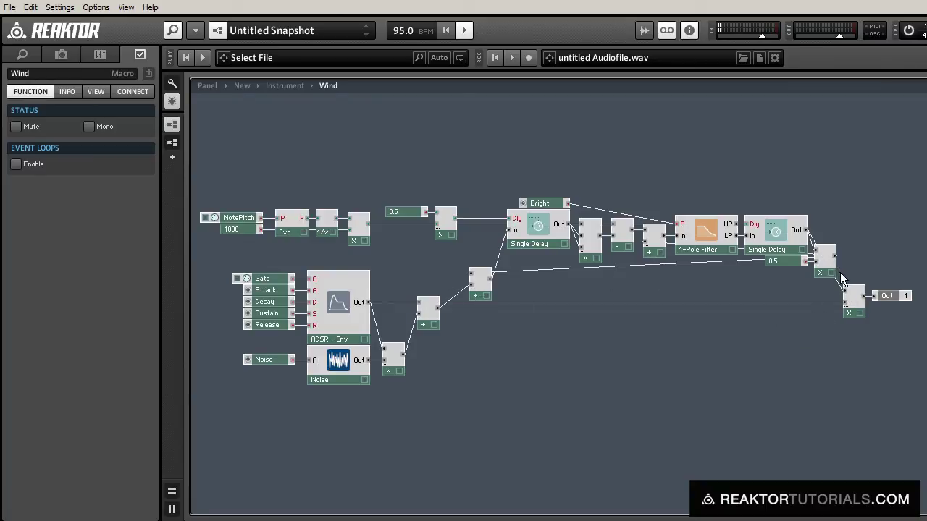
At the Instrument level, connect the Wind macro's output to the left output L
double_click(687, 346)
drag(398, 186, 479, 146)
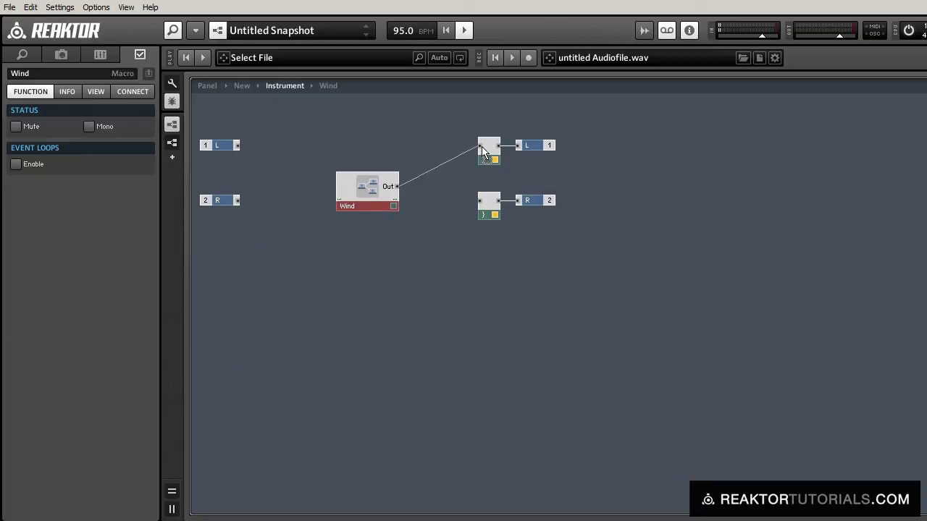
drag(350, 198, 432, 155)
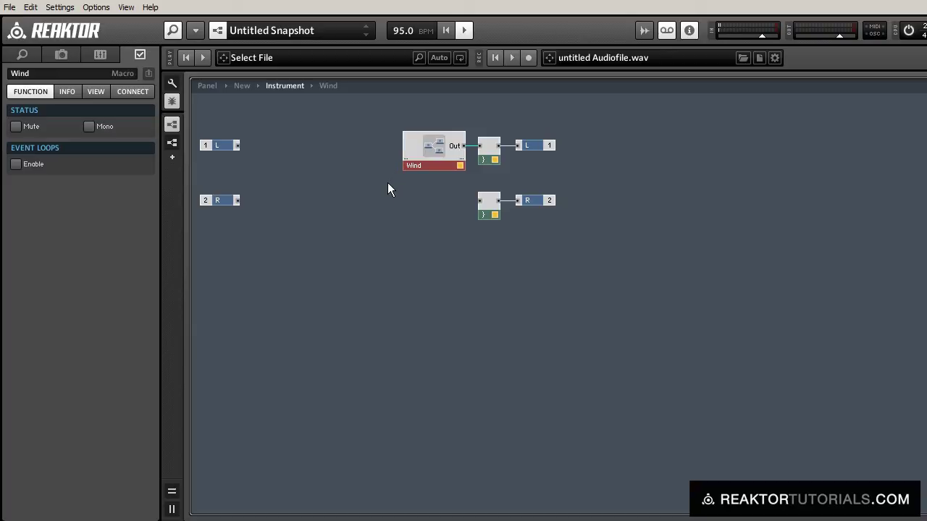
In the instrument's Panel view, drag the Bright knob (90) out of the stacked controls
click(206, 86)
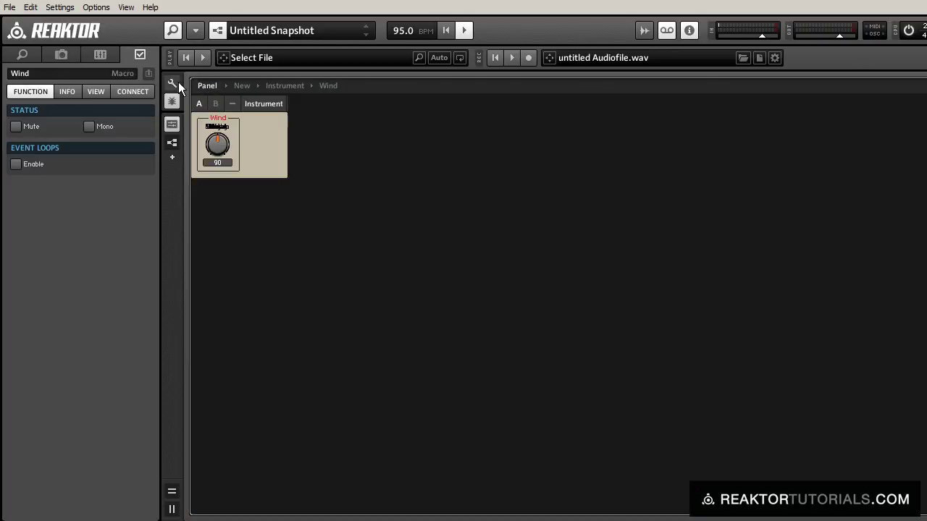
drag(219, 147, 352, 187)
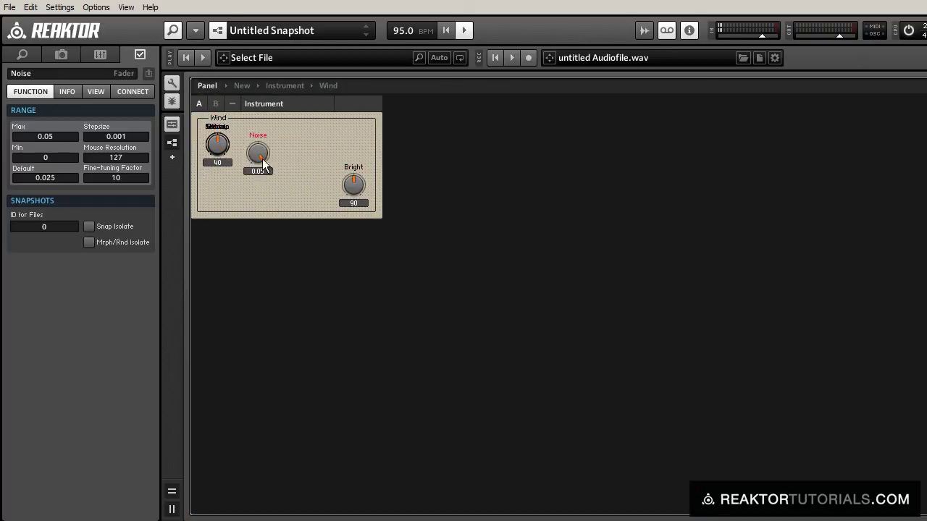